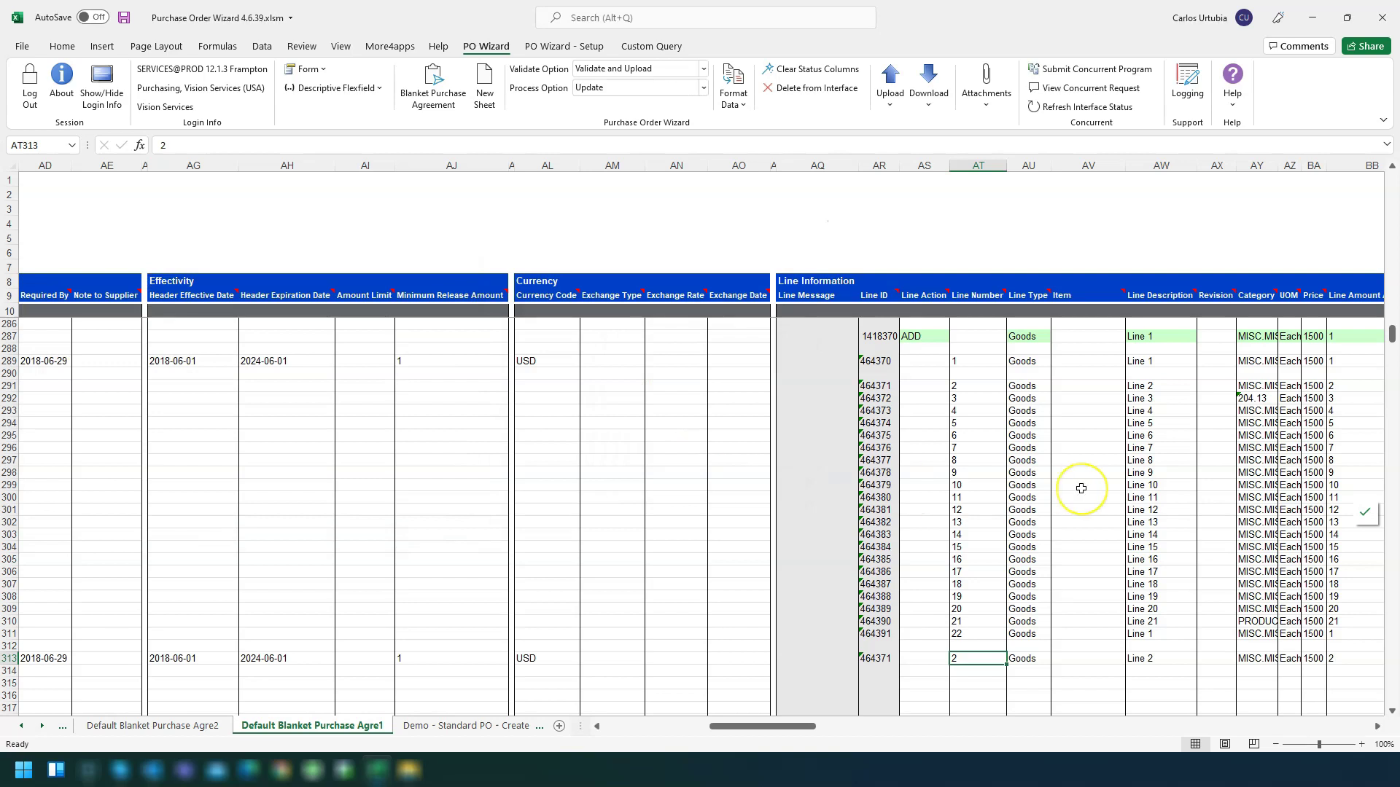
- Examine the line and price break columns of the agreement in row 313
key("Right")
key("Right")
key("Right")
key("Right")
key("Right")
key("Right")
key("Right")
key("Right")
key("Right")
key("Right")
key("Right")
key("Right")
key("Right")
key("Right")
key("Right")
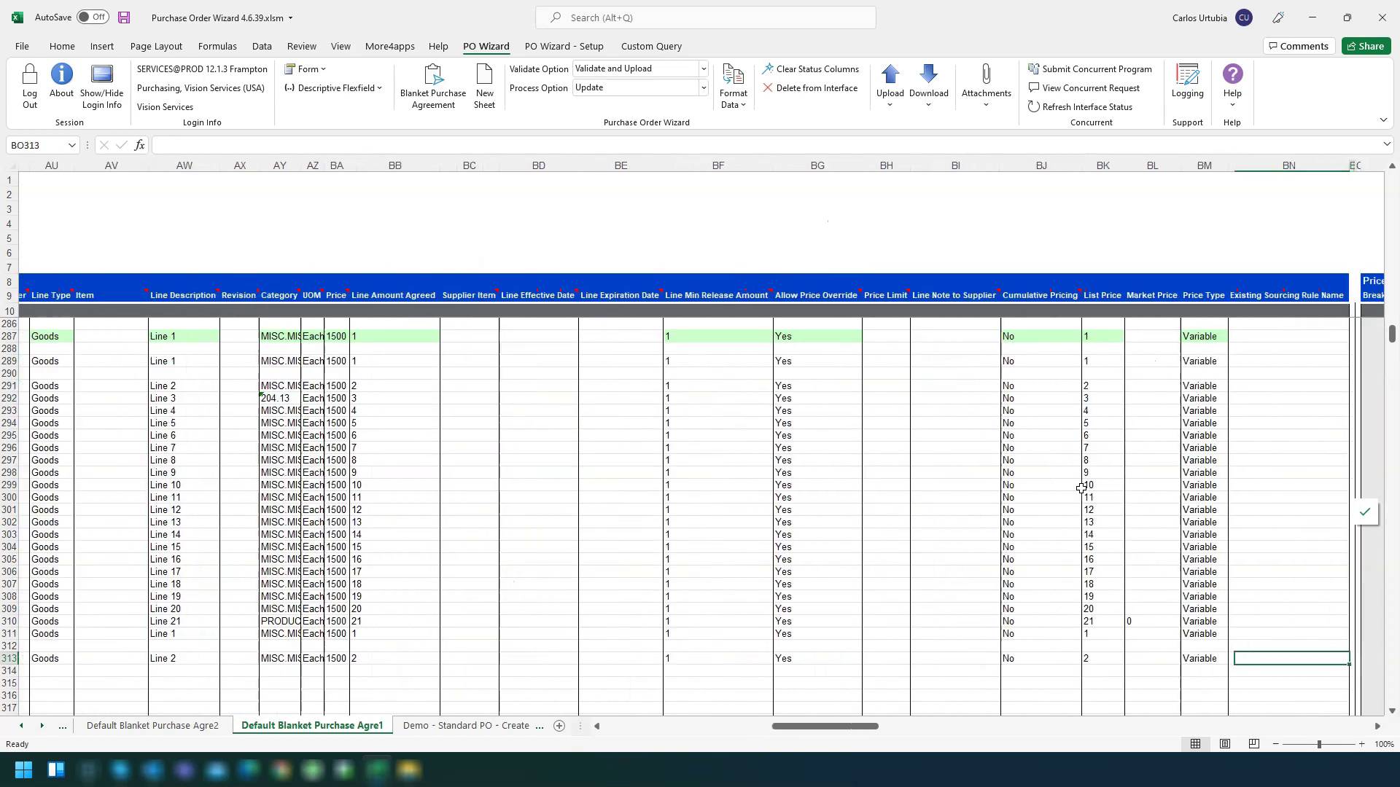
key("Right")
key("Right")
key("Right")
key("Right")
key("Right")
key("Right")
key("Right")
key("Right")
key("Right")
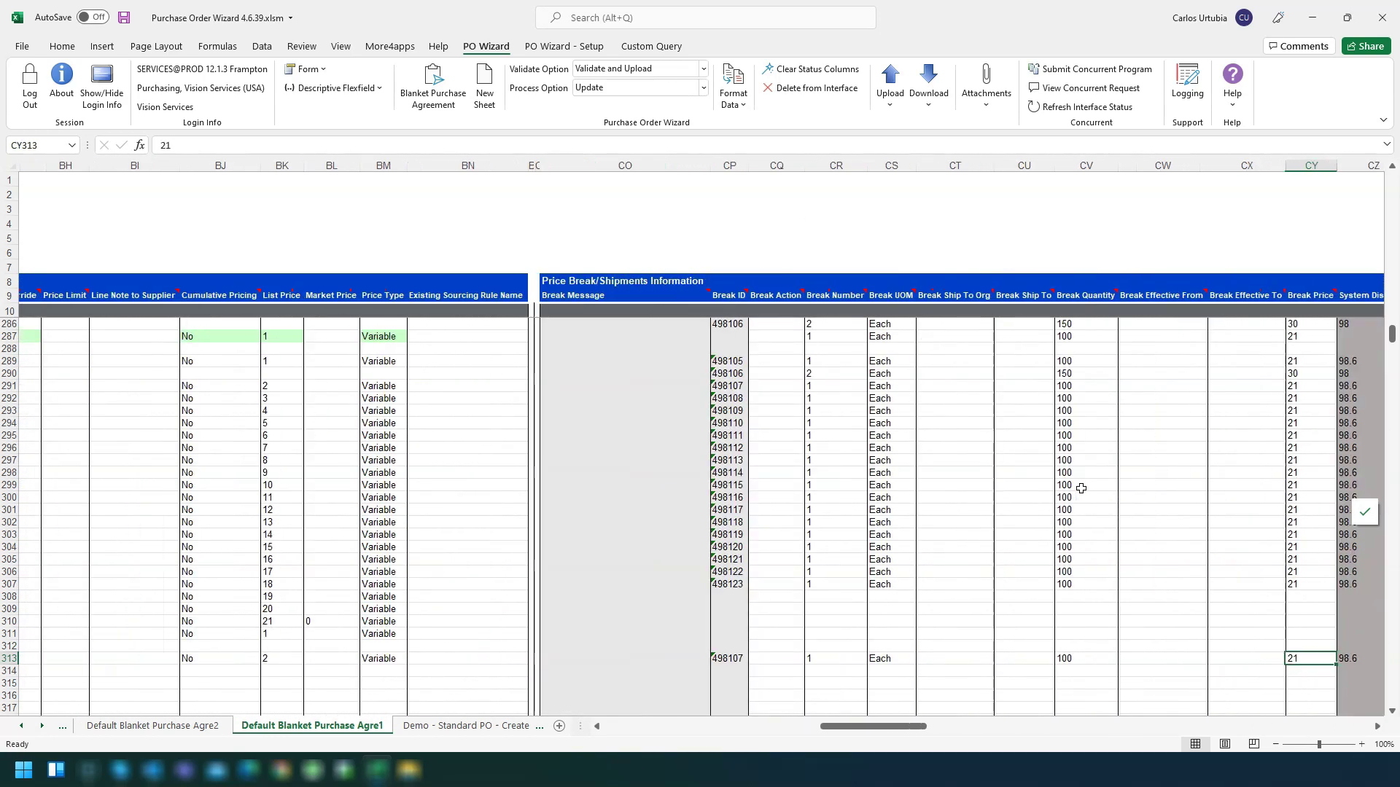
key("Left")
key("Left")
key("Left")
key("Left")
key("Left")
key("Left")
key("Left")
key("Left")
key("Left")
key("Left")
key("Left")
key("Left")
key("Left")
key("Left")
key("Left")
key("Left")
key("Left")
key("Left")
key("Left")
key("Left")
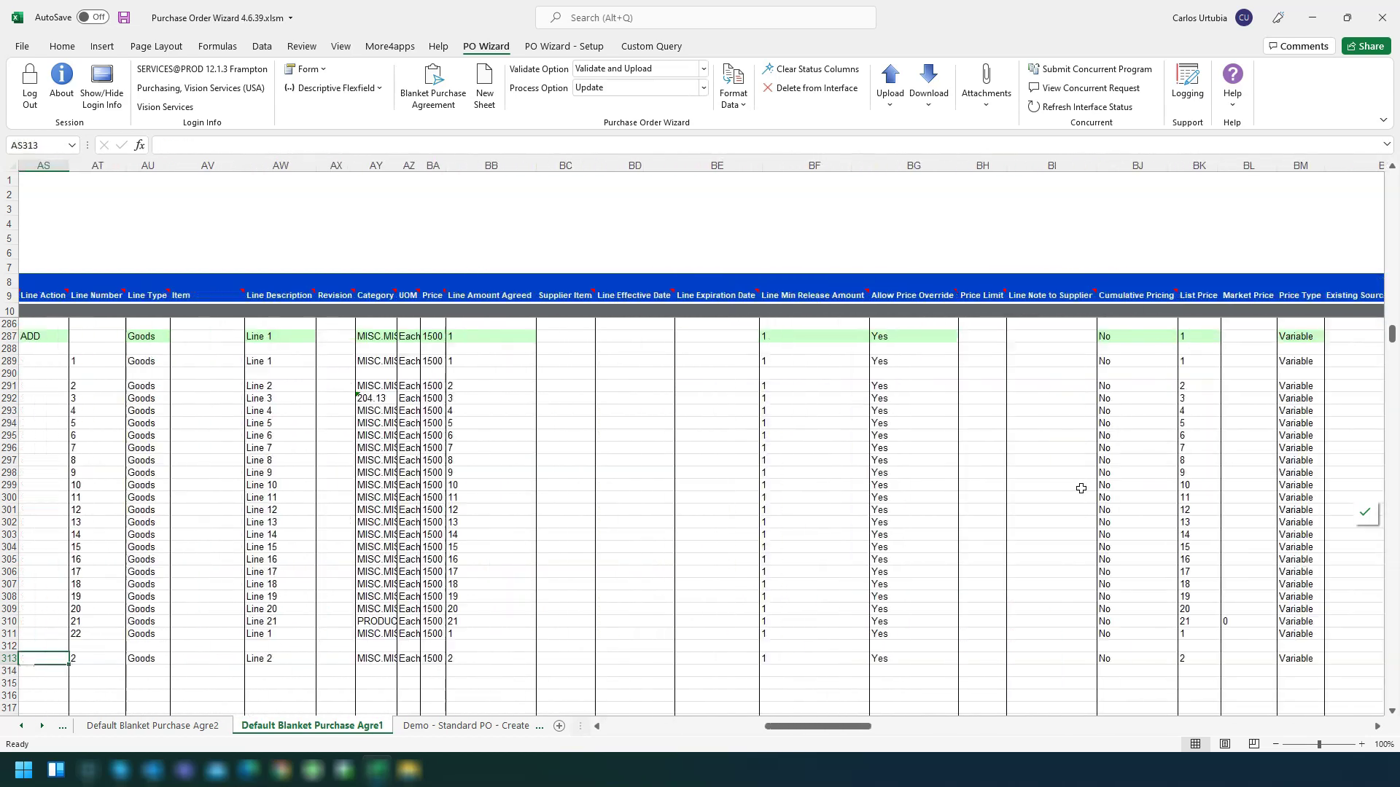
key("Left")
key("Left")
key("Left")
- Copy row 313's cells from Line Type through Break Price into the same columns of row 314
key("Right")
key("Right")
key("Right")
key("Right")
key("Right")
key("Right")
key("Right")
key("Right")
key("Right")
key("Right")
key("Right")
key("Right")
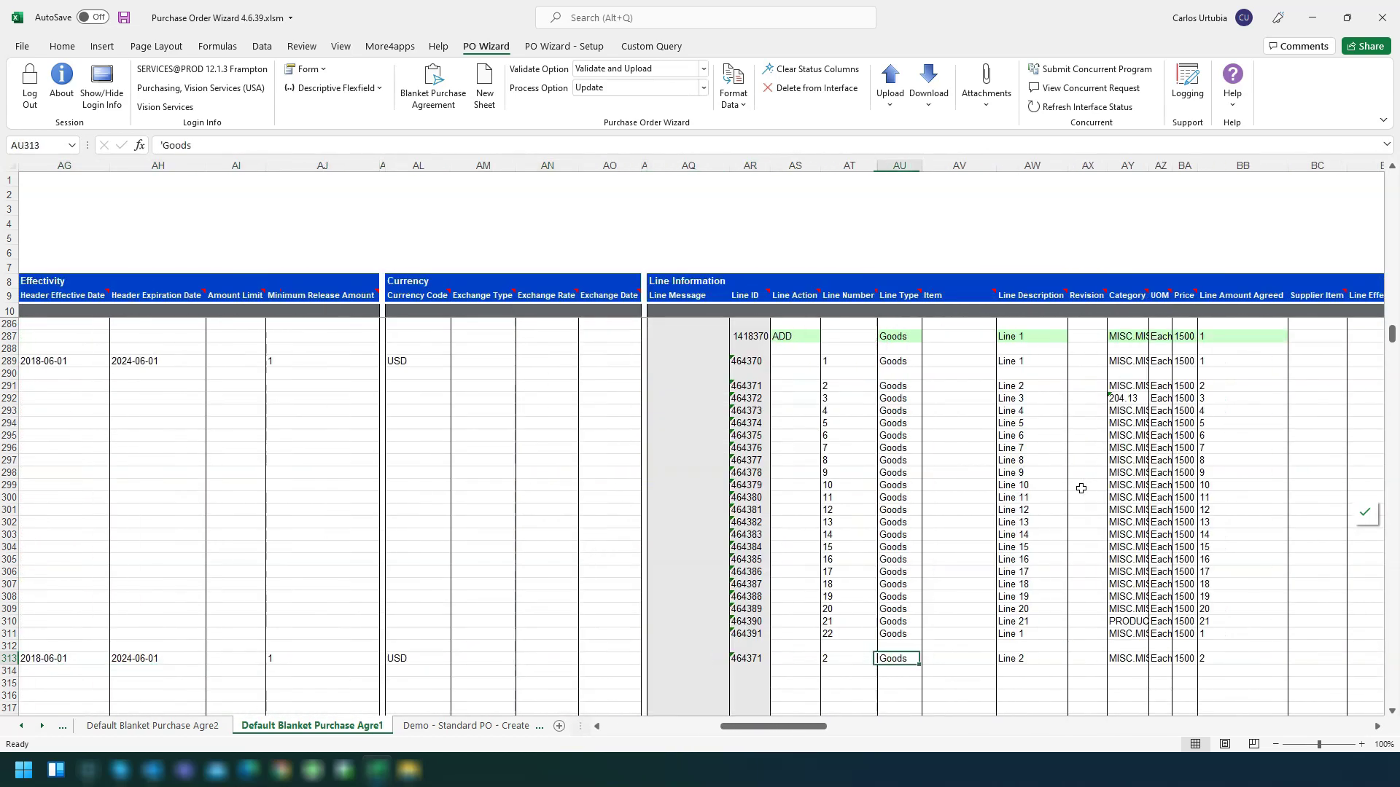
key("shift+Right")
key("shift+Right")
key("shift+Right")
key("shift+Right")
key("shift+Right")
key("shift+Right")
key("shift+Right")
key("shift+Right")
key("shift+Right")
key("shift+Right")
key("shift+Right")
key("shift+Right")
key("shift+Right")
key("shift+Right")
key("shift+Right")
key("shift+Right")
key("shift+Right")
key("shift+Right")
key("shift+Right")
key("shift+Right")
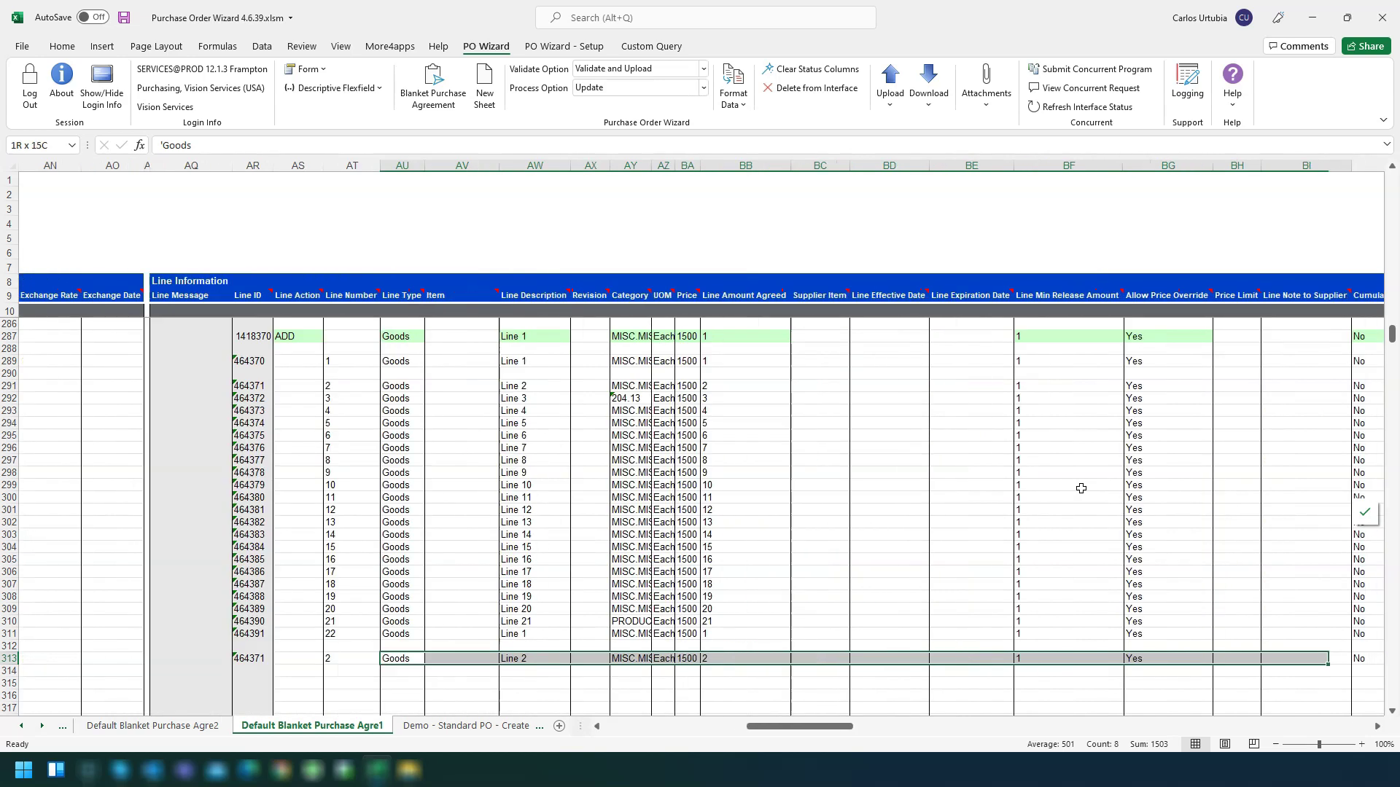
key("shift+Right")
key("shift+Right")
key("shift+Right")
key("shift+Right")
key("shift+Right")
key("shift+Right")
key("shift+Right")
key("shift+Right")
key("shift+Right")
key("shift+Right")
key("shift+Right")
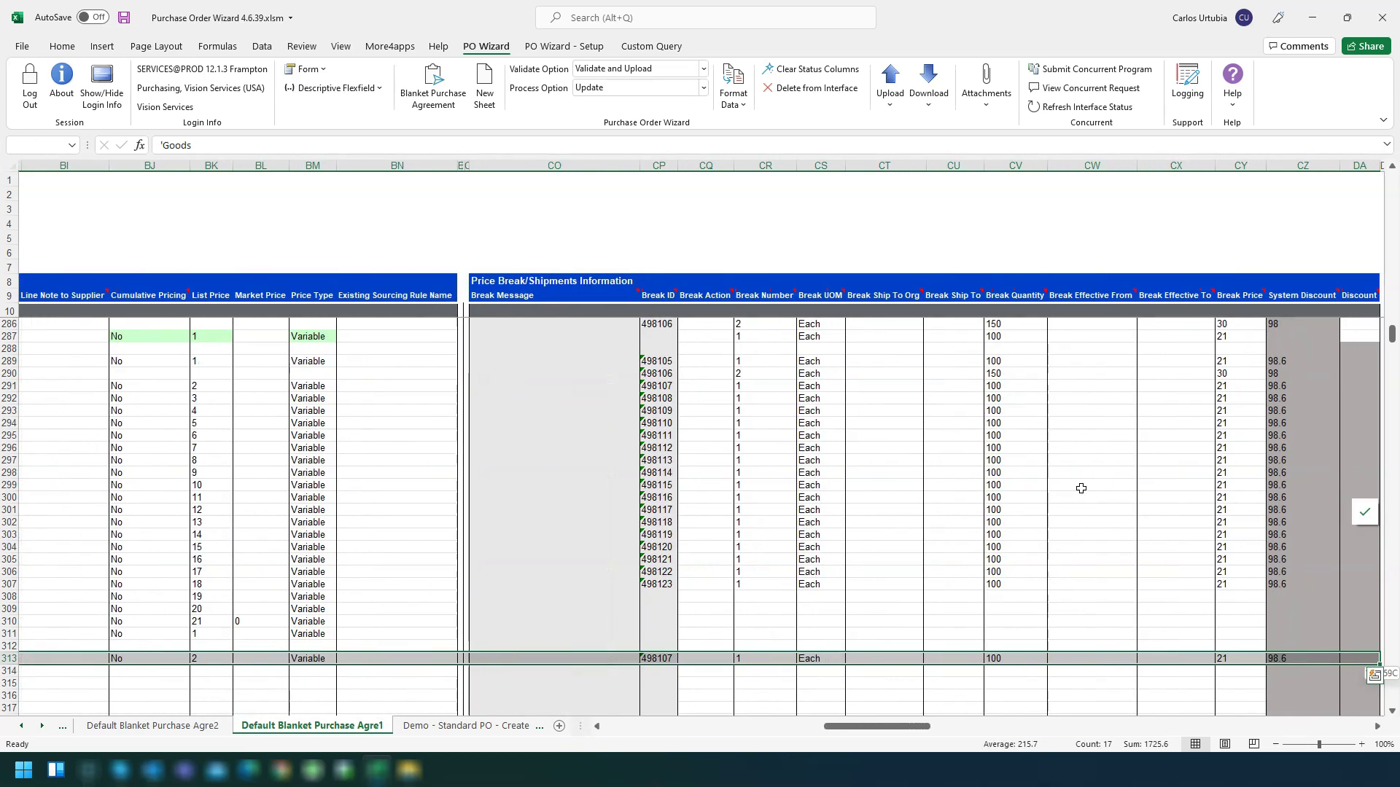
key("shift+Left")
key("ctrl+c")
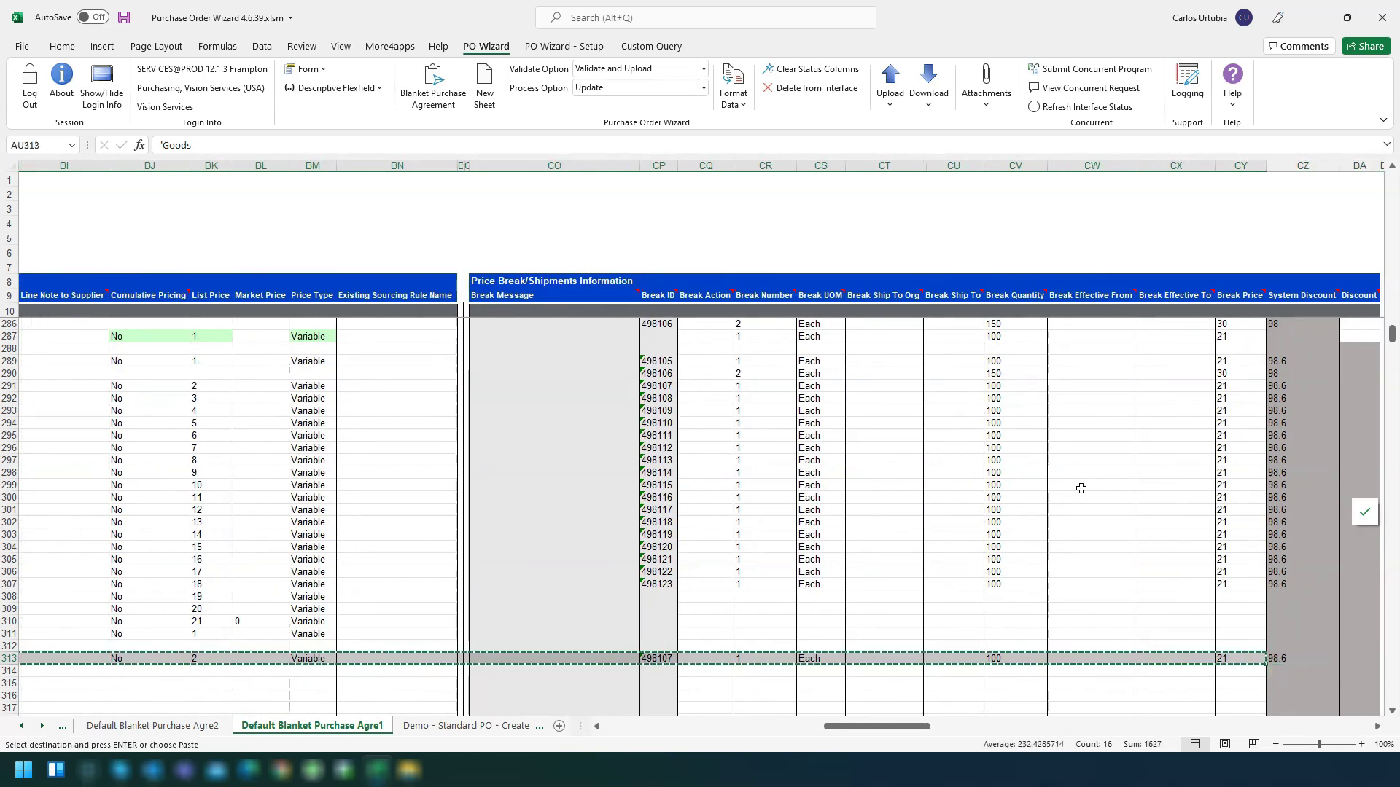
key("Down")
key("ctrl+v")
- Set the Line Action of the new line in row 314 to ADD
key("Left")
key("Left")
key("Left")
key("Left")
key("Left")
key("Left")
key("Left")
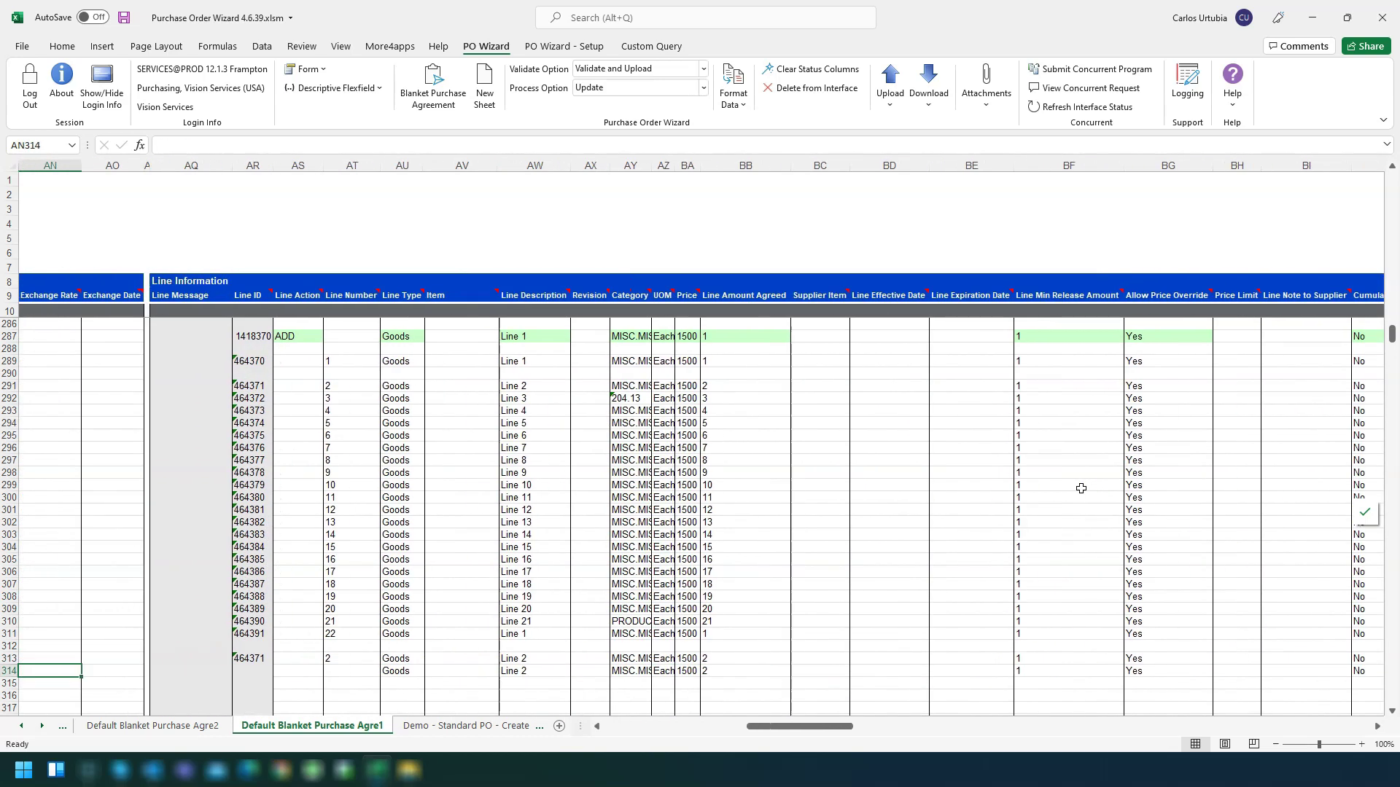
key("Right")
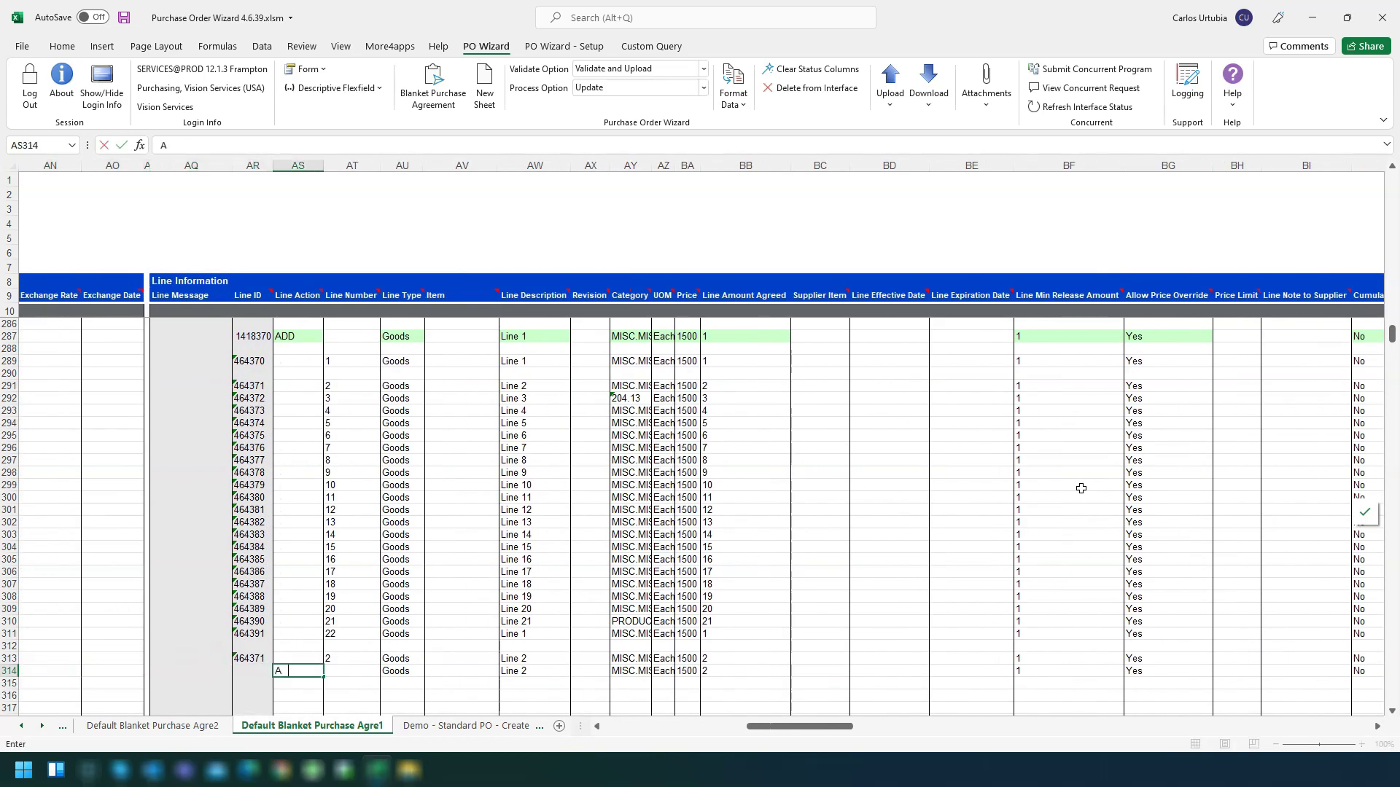
type("ADD")
- Clear the copied Break ID in row 314 and set its Break Action to ADD
key("Right")
key("Right")
key("Right")
key("Right")
key("Right")
key("Right")
key("Right")
key("Right")
key("Right")
key("Right")
key("Right")
key("Right")
key("Right")
key("Right")
key("Right")
key("Right")
key("Right")
key("Right")
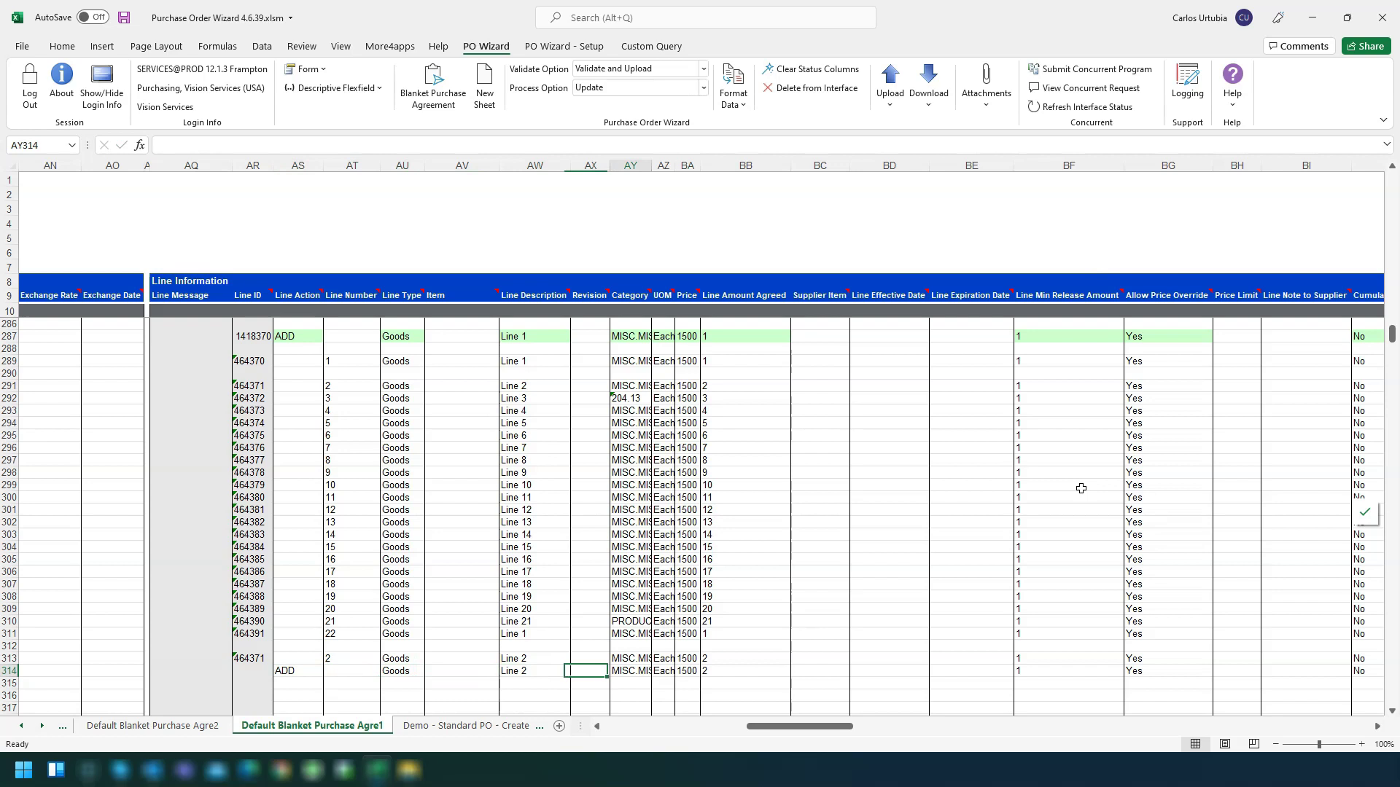
key("Right")
key("Right")
key("Right")
key("Right")
key("Right")
key("Right")
key("Right")
key("Right")
key("Right")
key("Right")
key("Right")
key("Right")
key("Right")
key("Right")
key("Right")
key("Right")
key("Left")
key("Left")
key("Left")
key("Left")
key("Left")
key("Left")
key("Left")
key("Left")
key("Left")
key("Left")
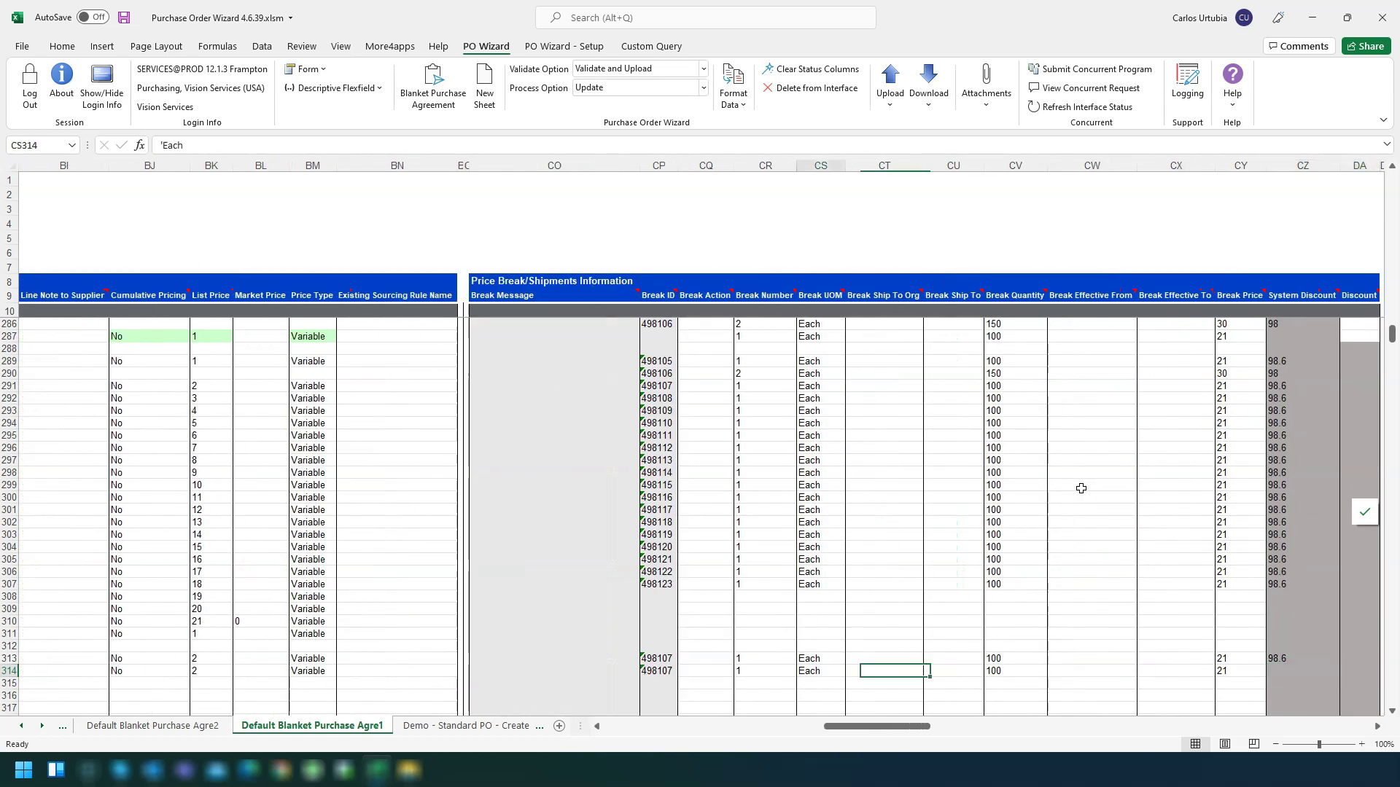
key("Right")
key("Left")
key("Right")
key("Right")
key("Right")
key("Right")
key("Right")
key("Right")
key("Right")
key("Right")
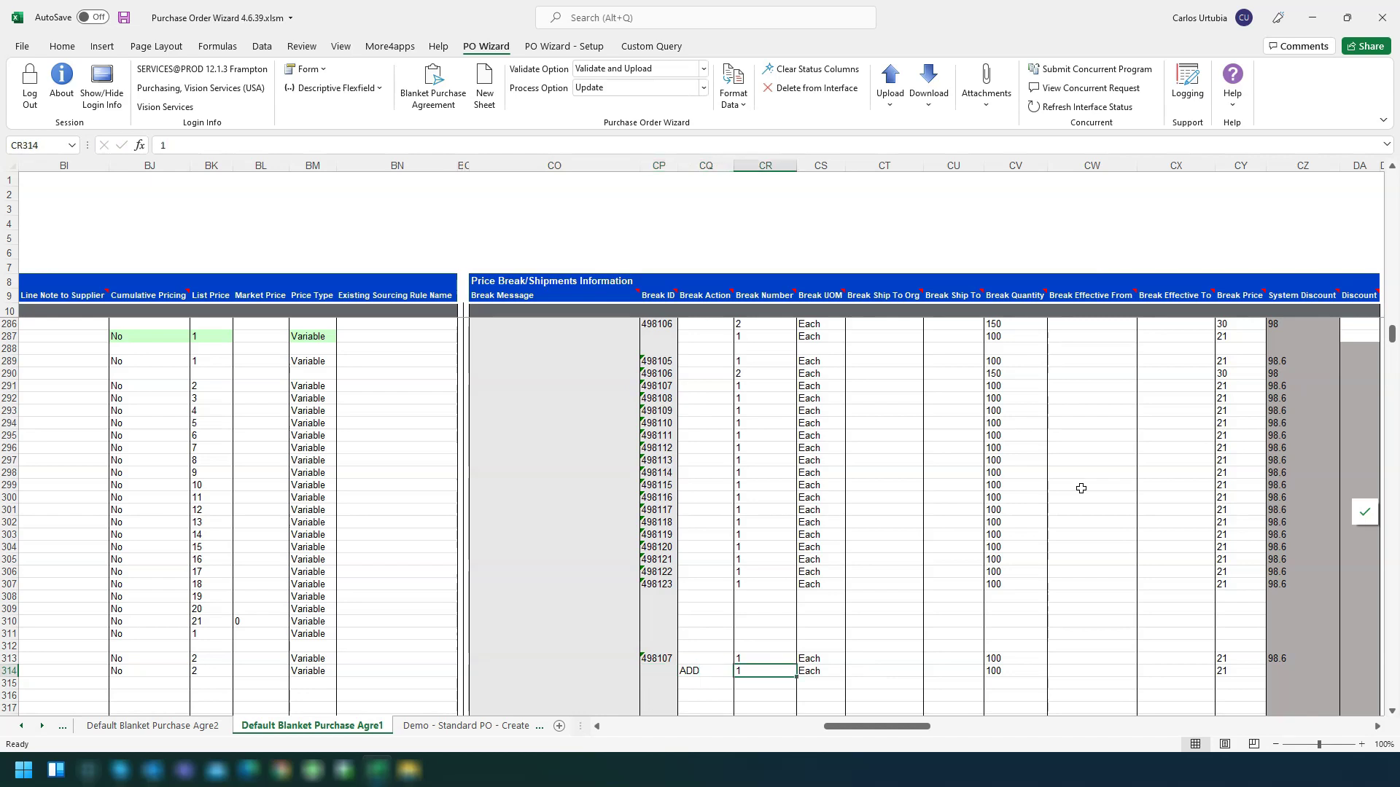
- Set the List Price of the new line in row 314 to 5
key("Left")
key("Left")
key("Left")
key("Left")
key("Left")
key("Left")
key("Left")
key("Left")
key("Left")
key("Left")
key("Left")
key("Left")
key("Left")
key("Left")
key("Left")
key("Left")
key("Left")
key("Left")
key("Left")
key("Left")
key("Left")
key("Left")
key("Left")
key("Left")
key("Left")
key("Left")
key("Left")
key("Left")
key("Left")
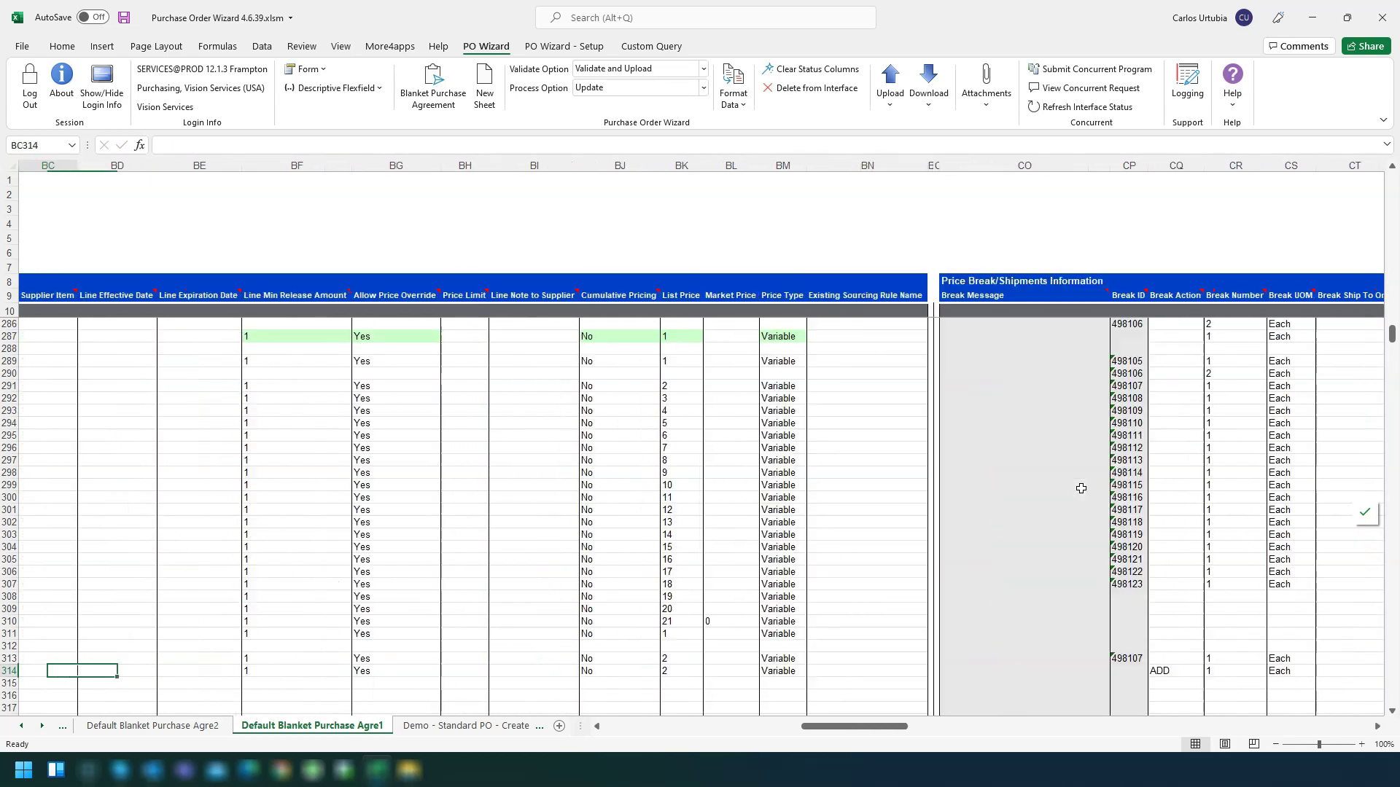
key("Right")
key("Right")
key("Right")
key("Right")
key("Right")
key("Right")
key("Right")
key("Right")
key("Right")
key("Right")
key("Right")
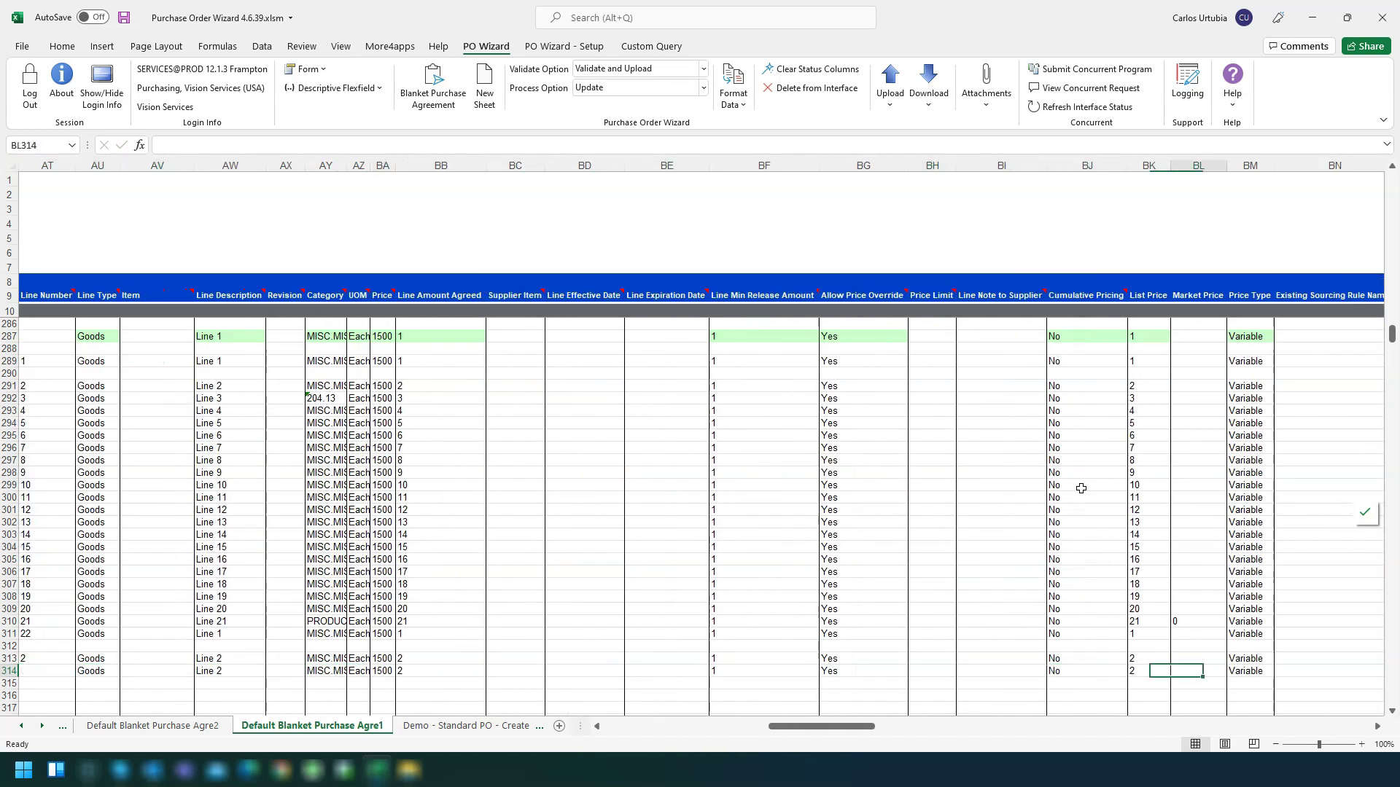
key("Left")
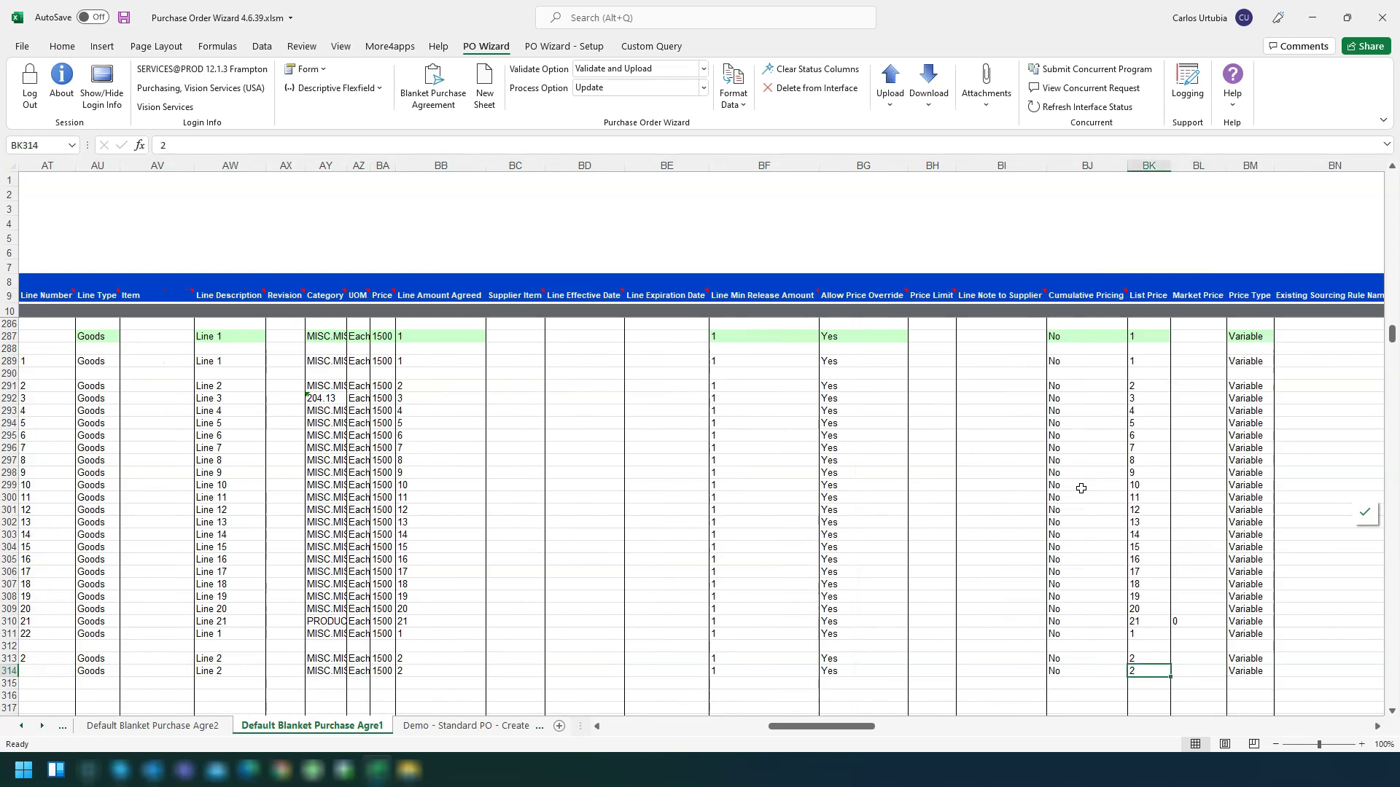
key("Right")
- Set the new line's Break Quantity to 150 and its Break Price to 7 in row 314
key("Right")
key("Right")
key("Right")
key("Right")
key("Right")
key("Right")
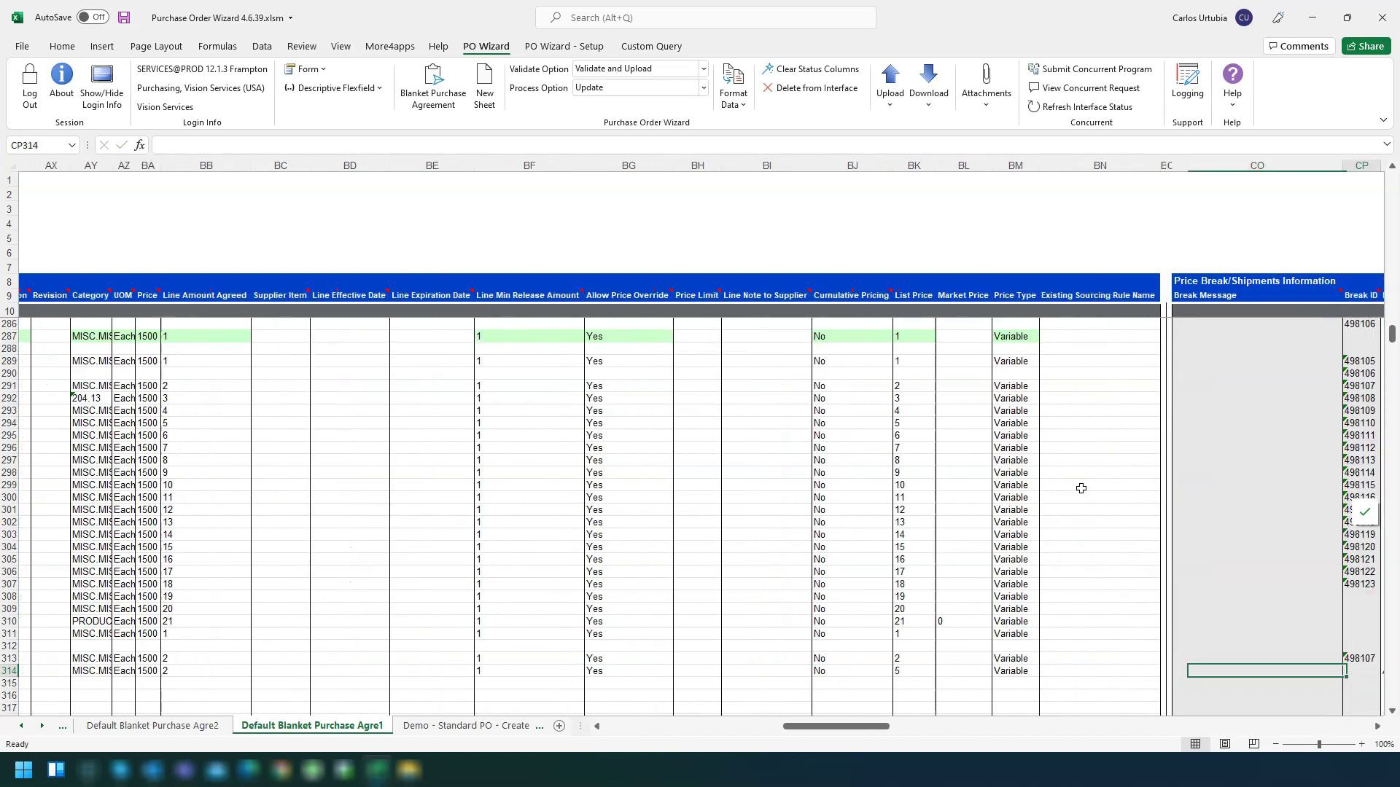
key("Right")
key("Right")
key("Right")
key("Right")
key("Right")
key("Right")
key("Right")
key("Right")
key("Right")
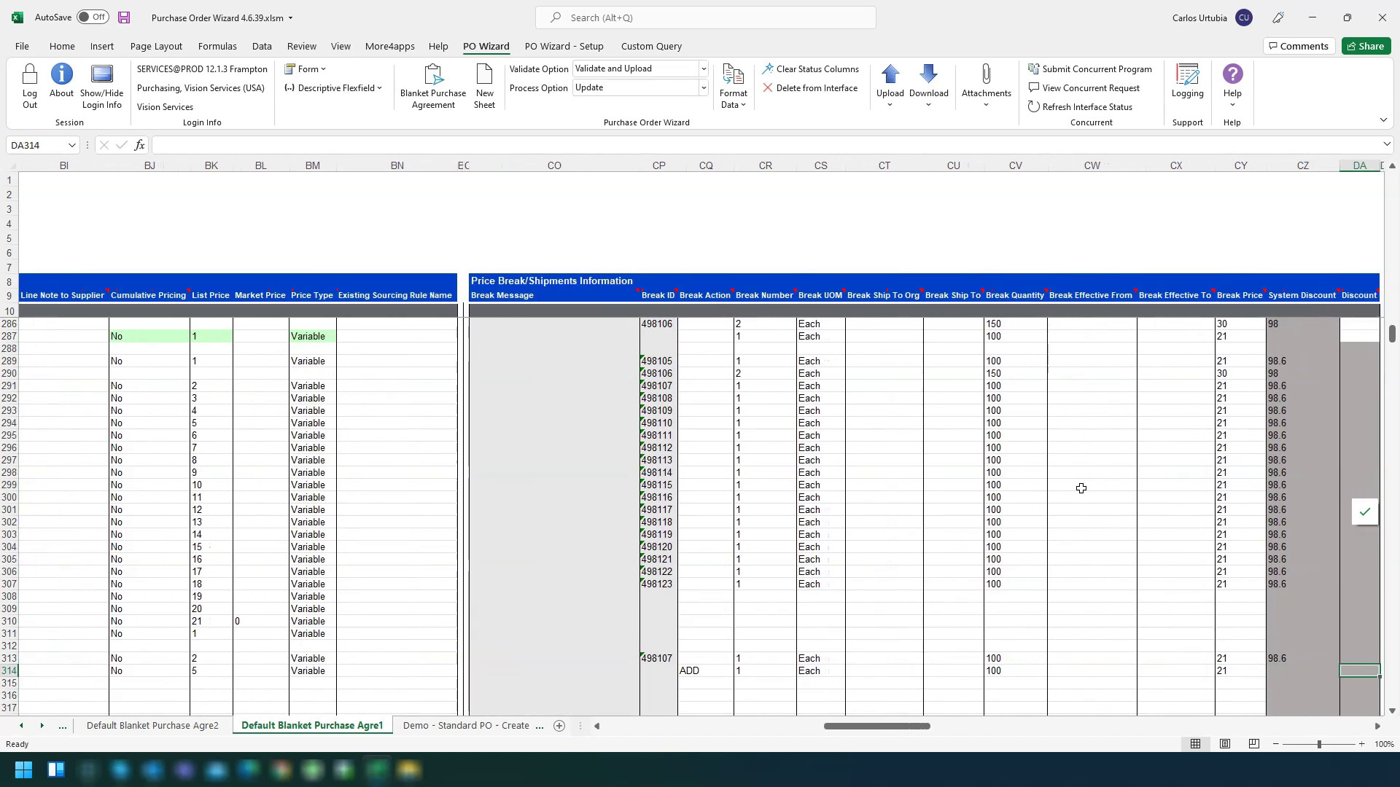
key("Left")
key("Left")
key("Left")
key("Left")
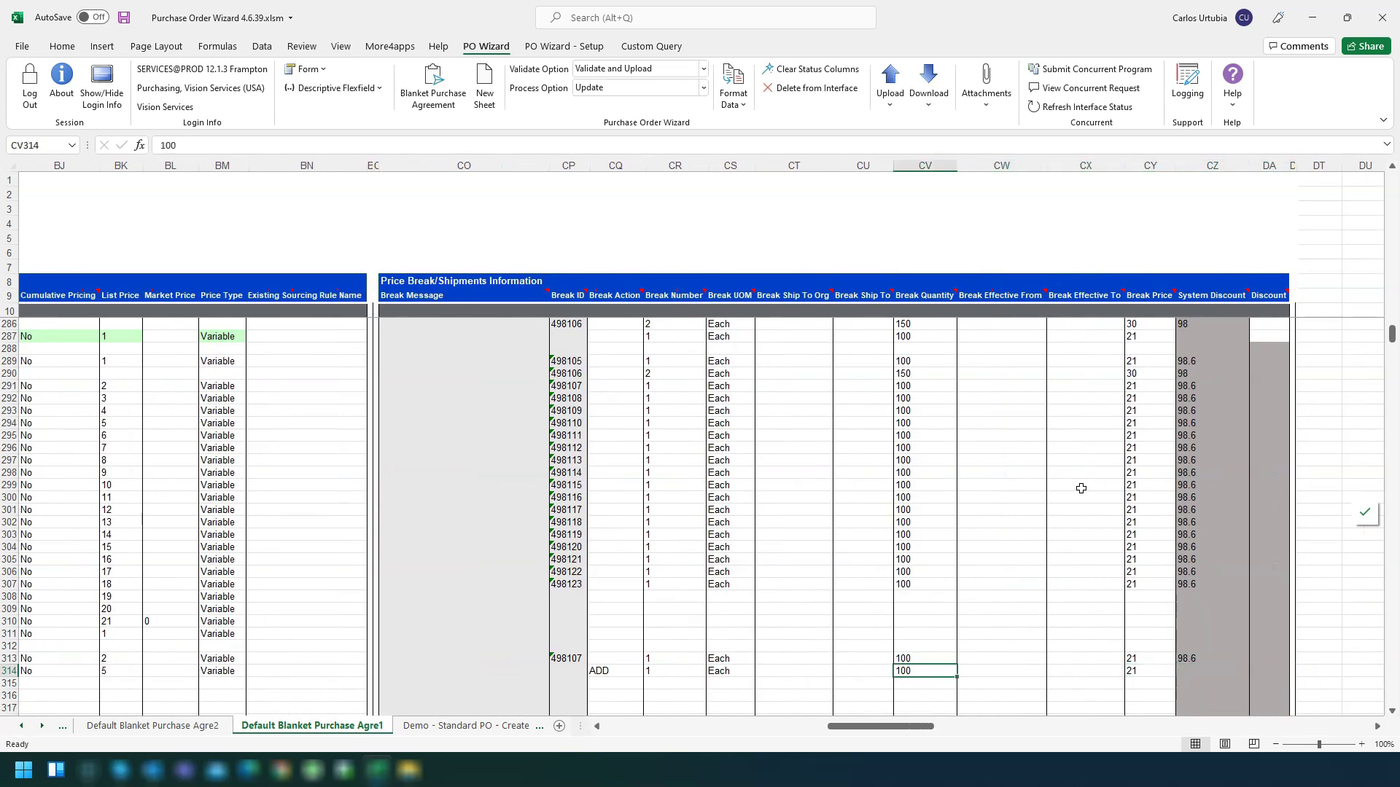
key("Up")
key("Right")
key("Right")
key("Right")
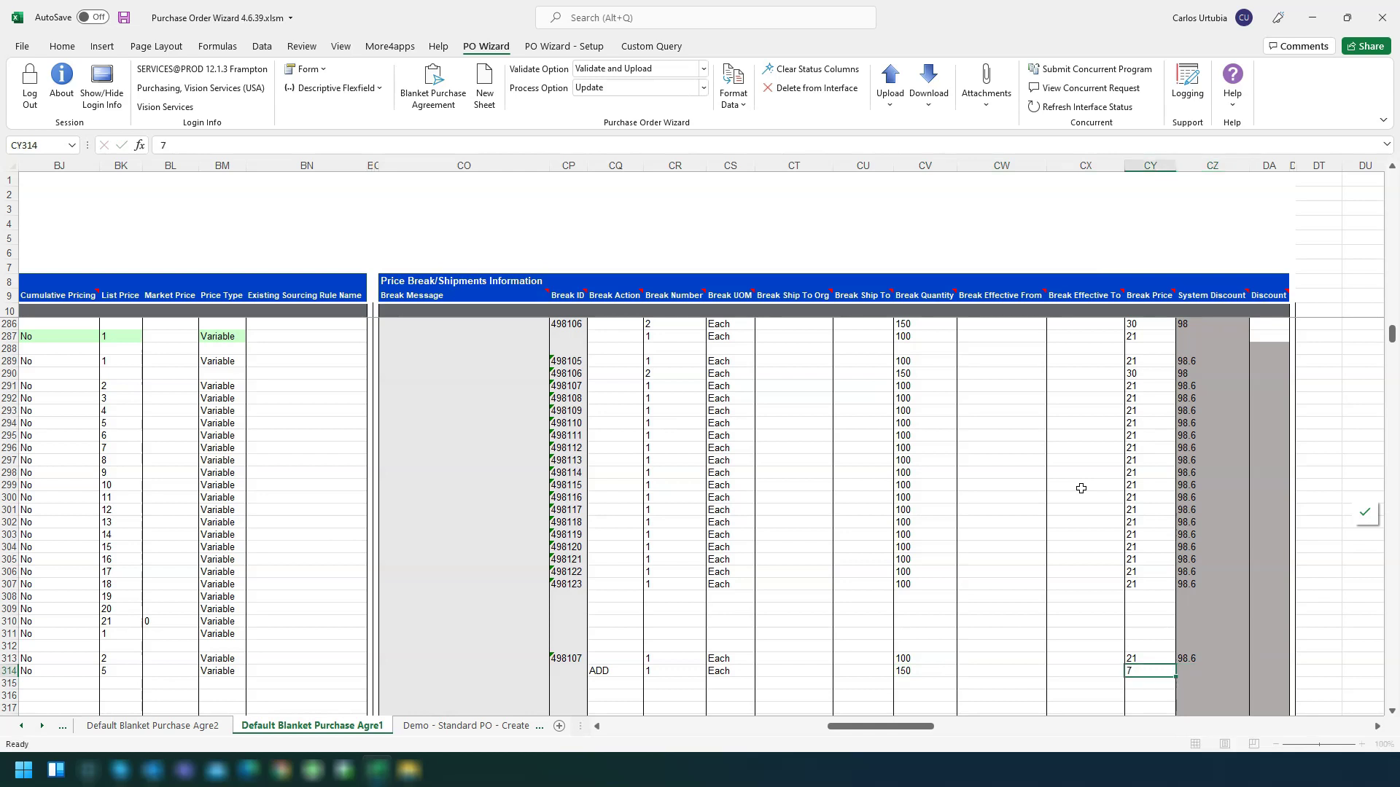
key("Left")
- Review the new line's values in row 314 from the price break columns back to Line Action
key("Left")
key("Left")
key("Left")
key("Left")
key("Left")
key("Left")
key("Left")
key("Left")
key("Left")
key("Left")
key("Left")
key("Left")
key("Left")
key("Left")
key("Left")
key("Left")
key("Left")
key("Left")
key("Left")
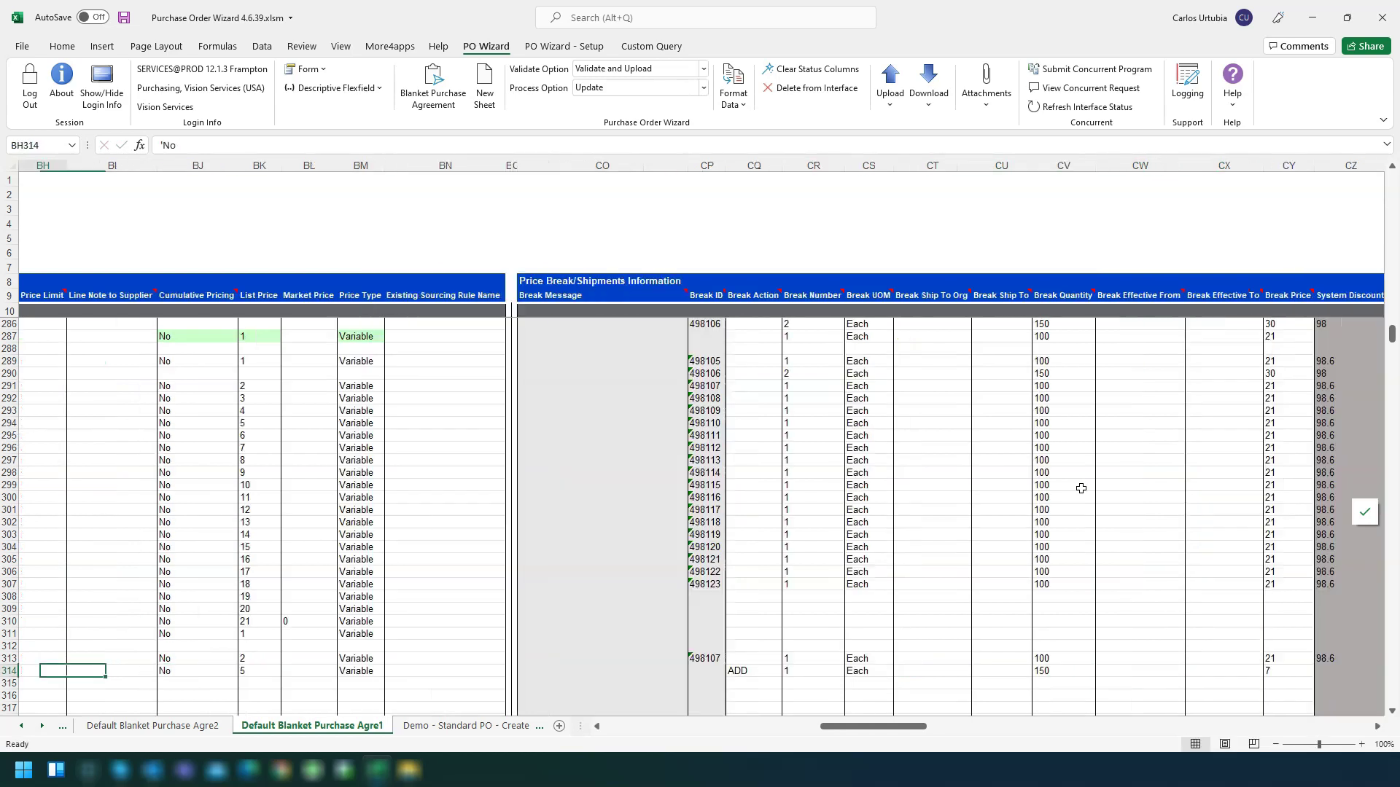
key("Left")
key("Left")
key("Left")
key("Left")
key("Left")
key("Left")
key("Left")
key("Left")
key("Left")
key("Left")
key("Left")
key("Left")
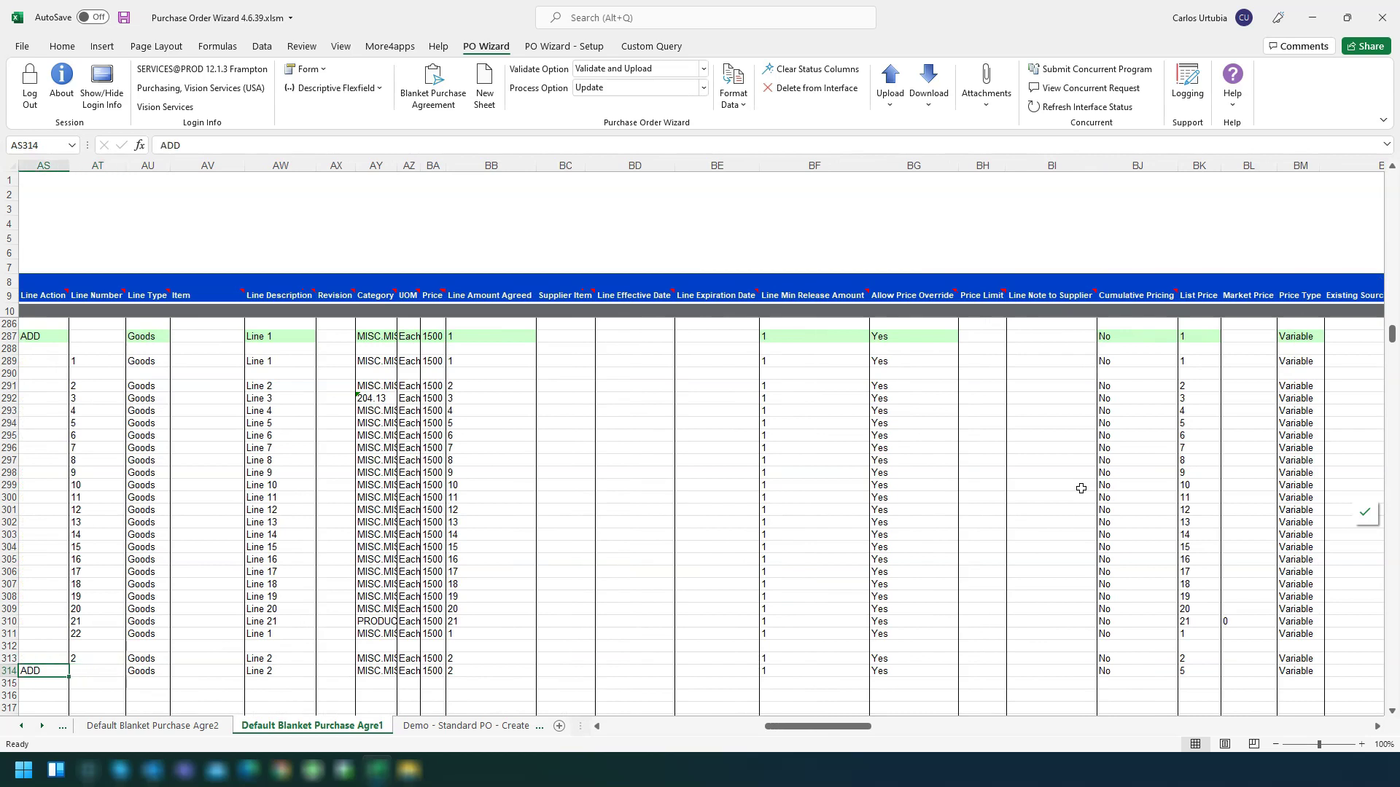
key("Left")
key("Right")
key("Right")
key("Right")
key("Right")
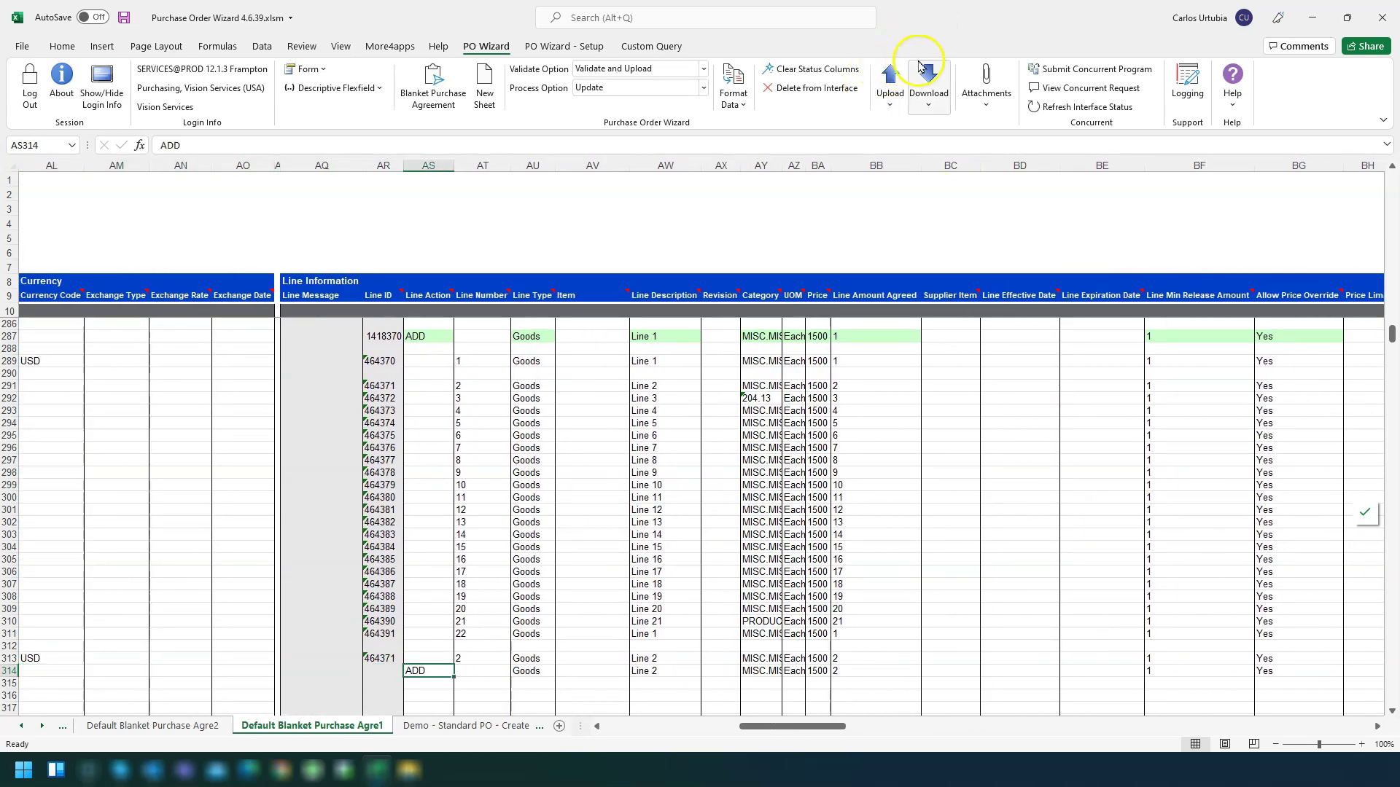
- Validate and upload the agreement changes in rows 313 to 314 to Oracle, and close the processing window
left_click(890, 84)
left_click(911, 129)
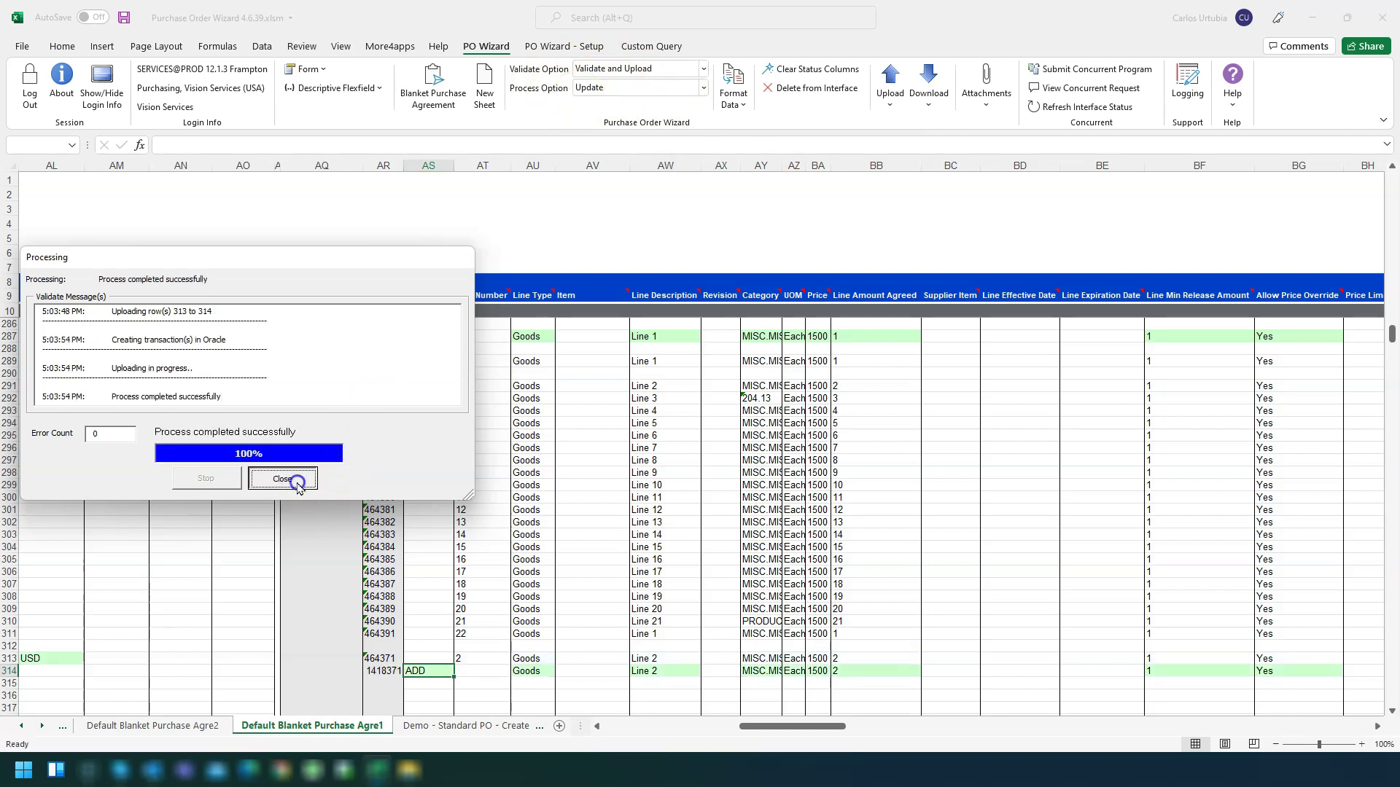
left_click(285, 478)
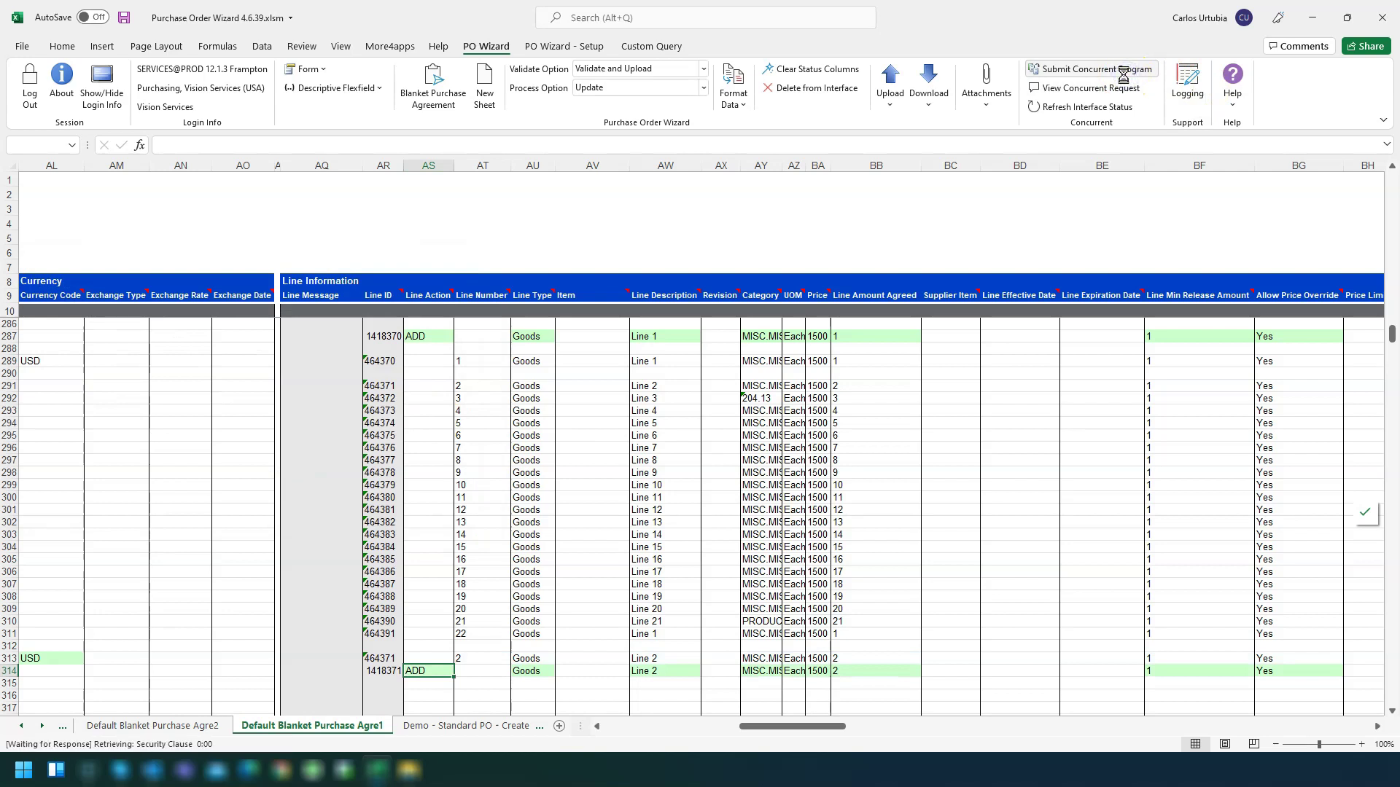
- Submit the Import Price Catalogs concurrent program with its default Blanket and APPROVED parameters
left_click(902, 366)
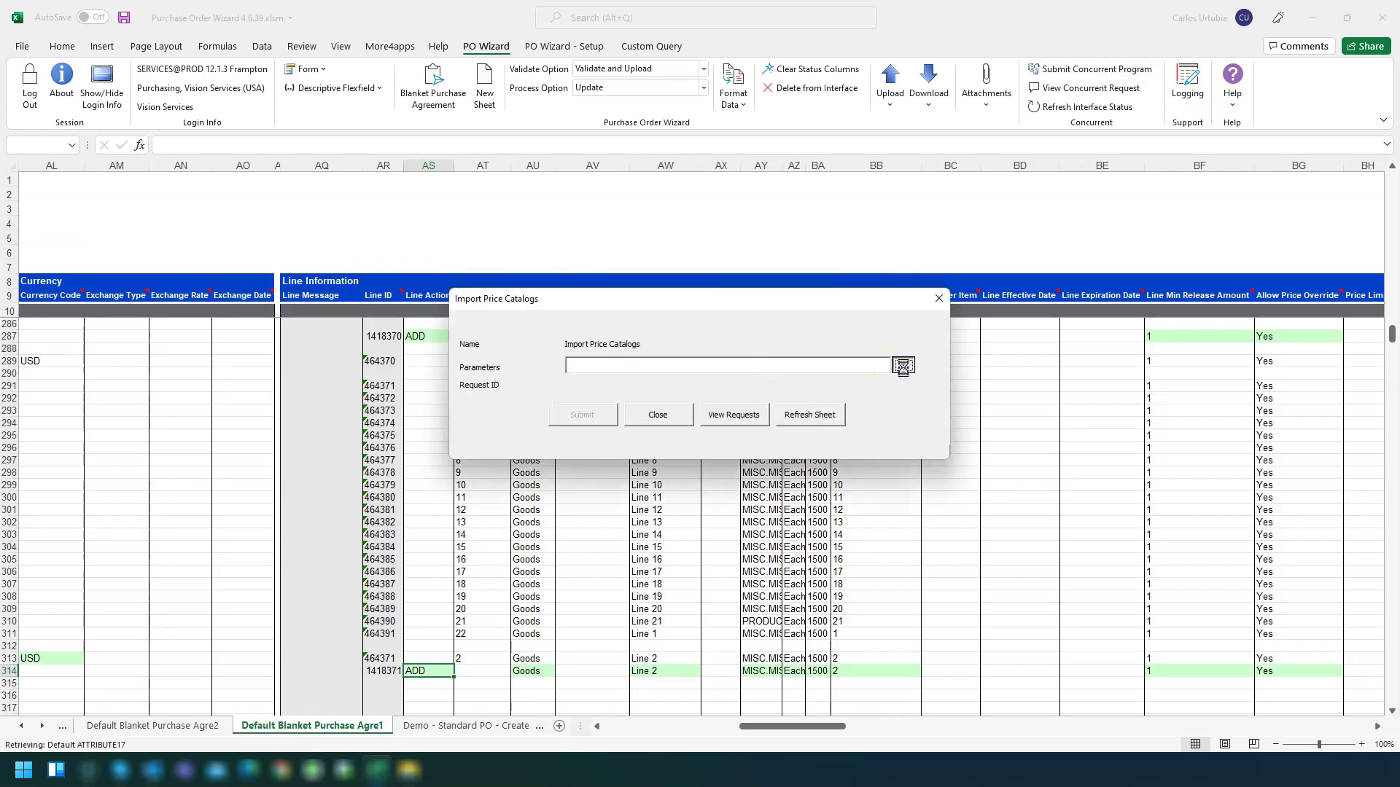
left_click(625, 534)
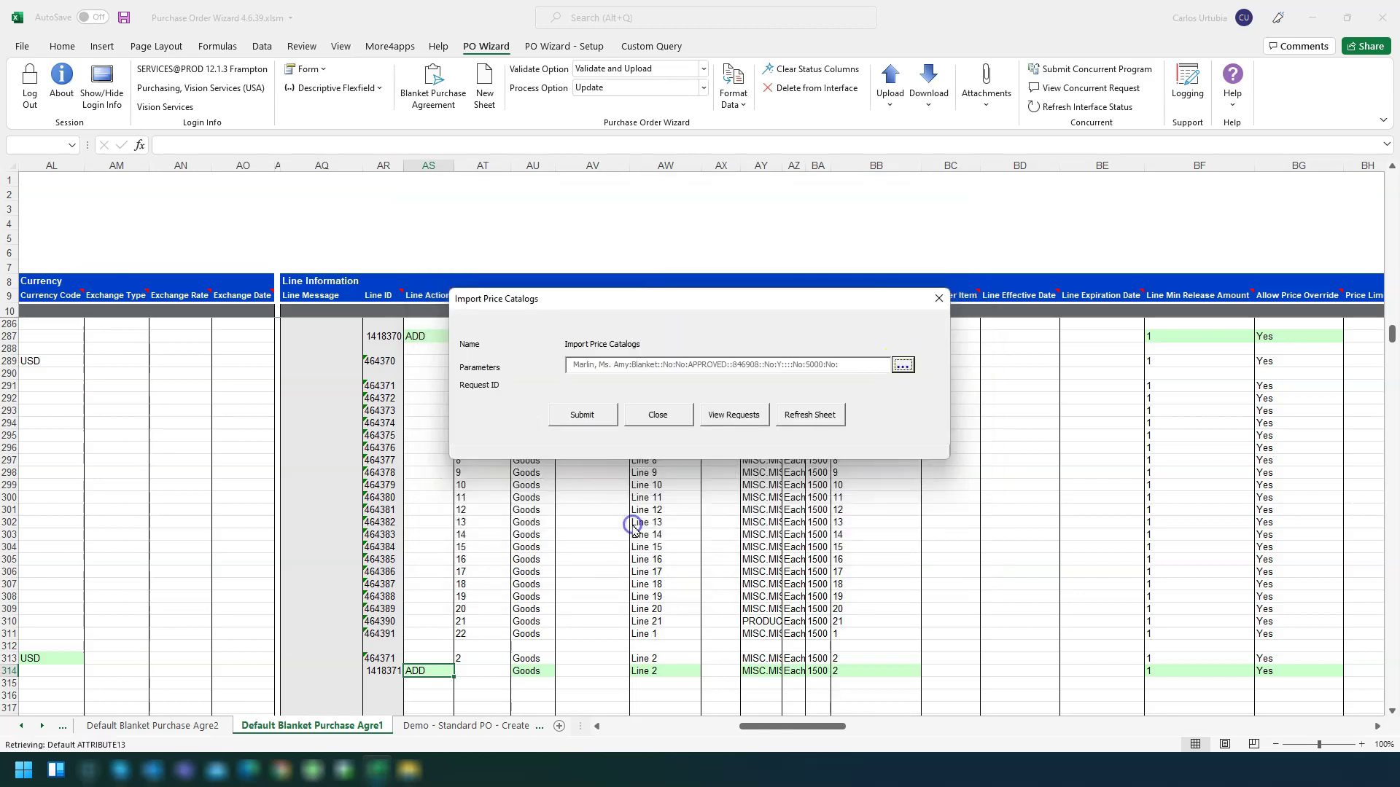
left_click(581, 413)
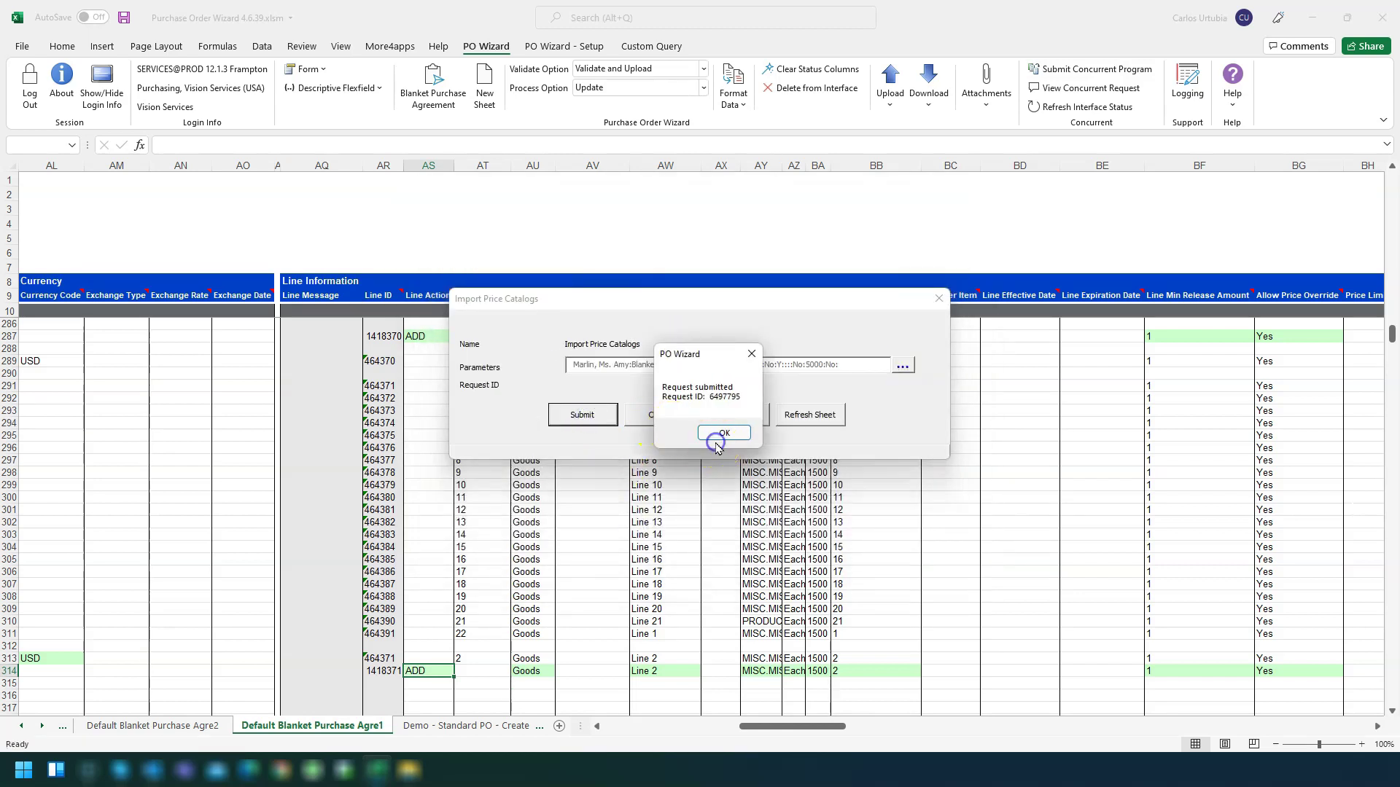
left_click(721, 436)
- Check the submitted import in the concurrent request list, and refresh the sheet's interface status
left_click(726, 426)
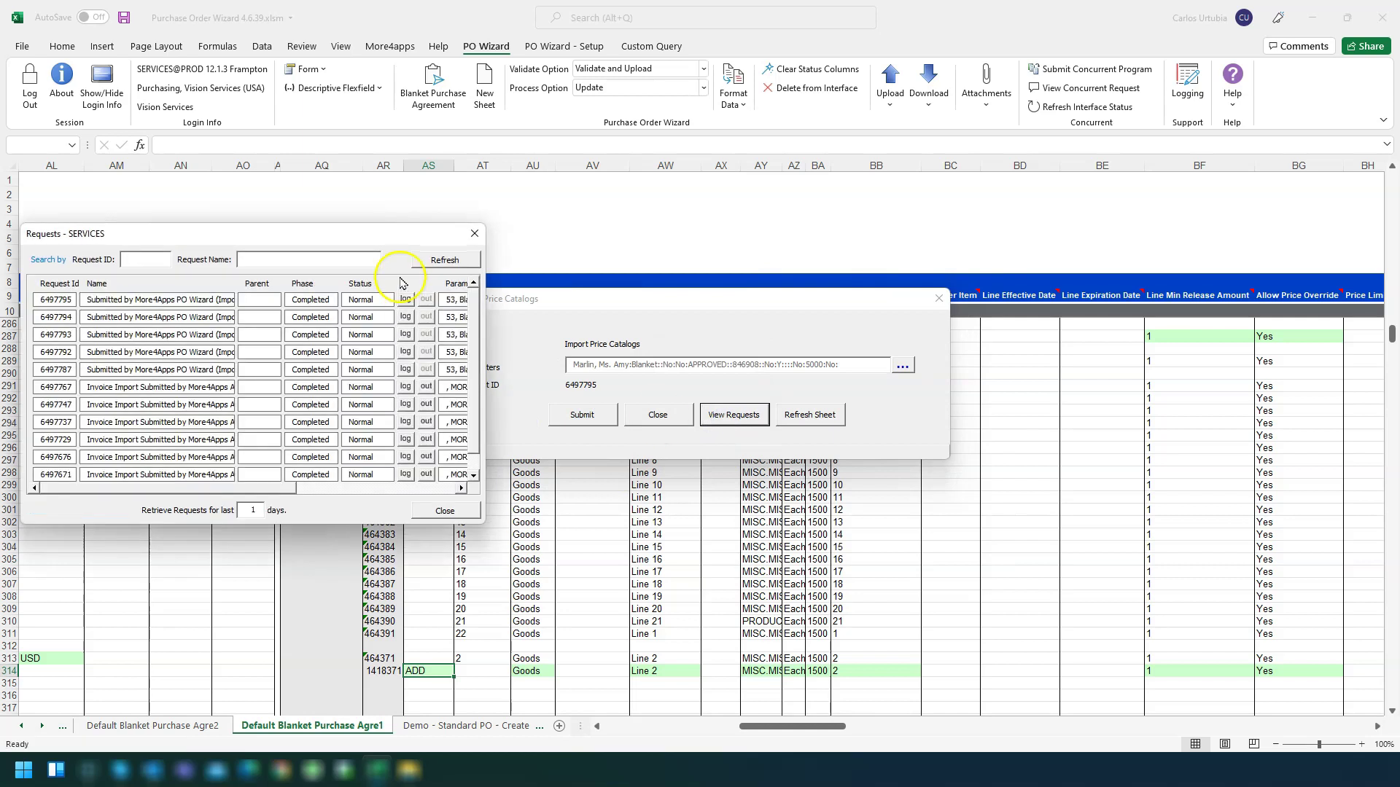
left_click(474, 233)
left_click(808, 414)
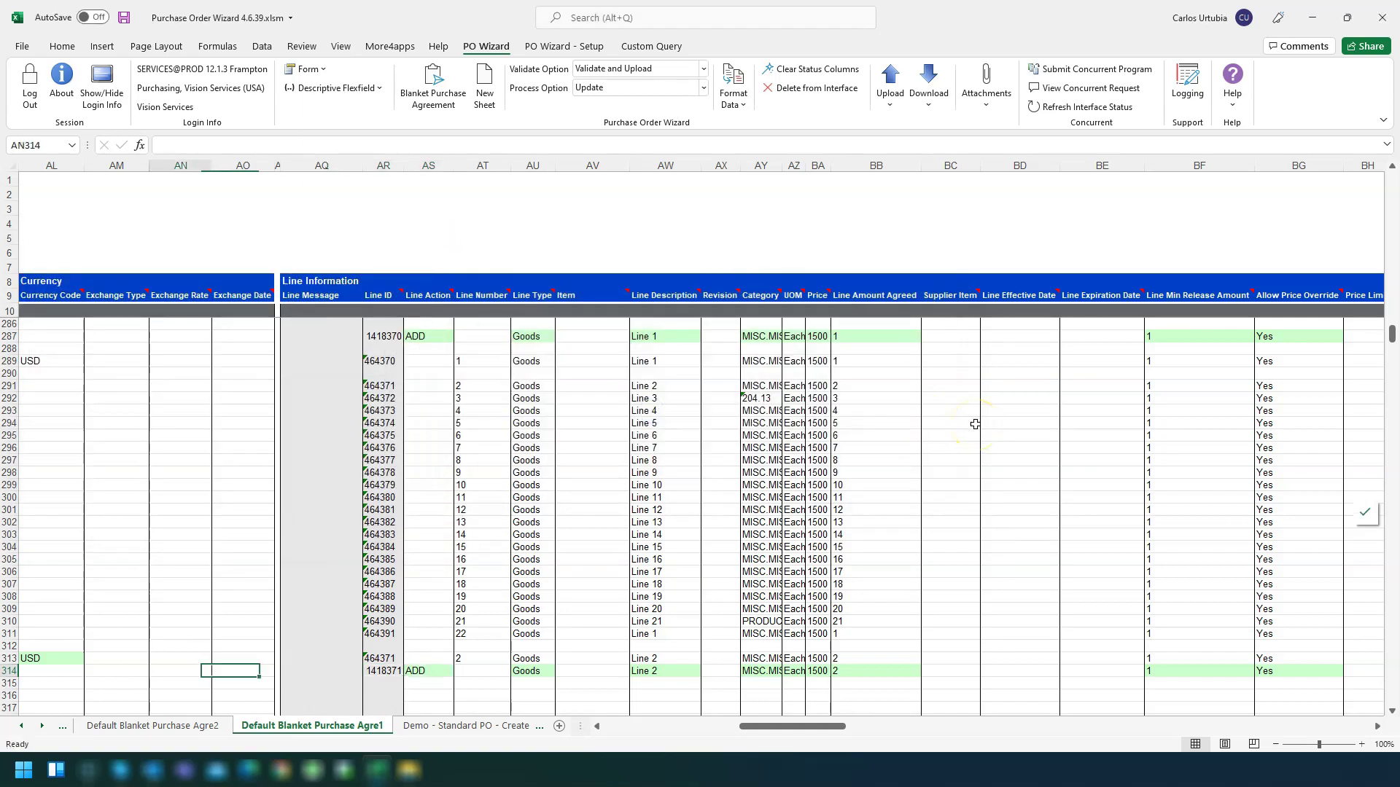
- Examine the header, line and break statuses of the uploaded agreement in rows 313 and 314
key("Left")
key("Left")
key("Left")
key("Left")
key("Left")
key("Left")
key("Left")
key("Left")
key("Left")
key("Left")
key("Left")
key("Left")
key("Left")
key("Left")
key("Left")
key("Left")
key("Left")
key("Left")
key("Left")
key("Left")
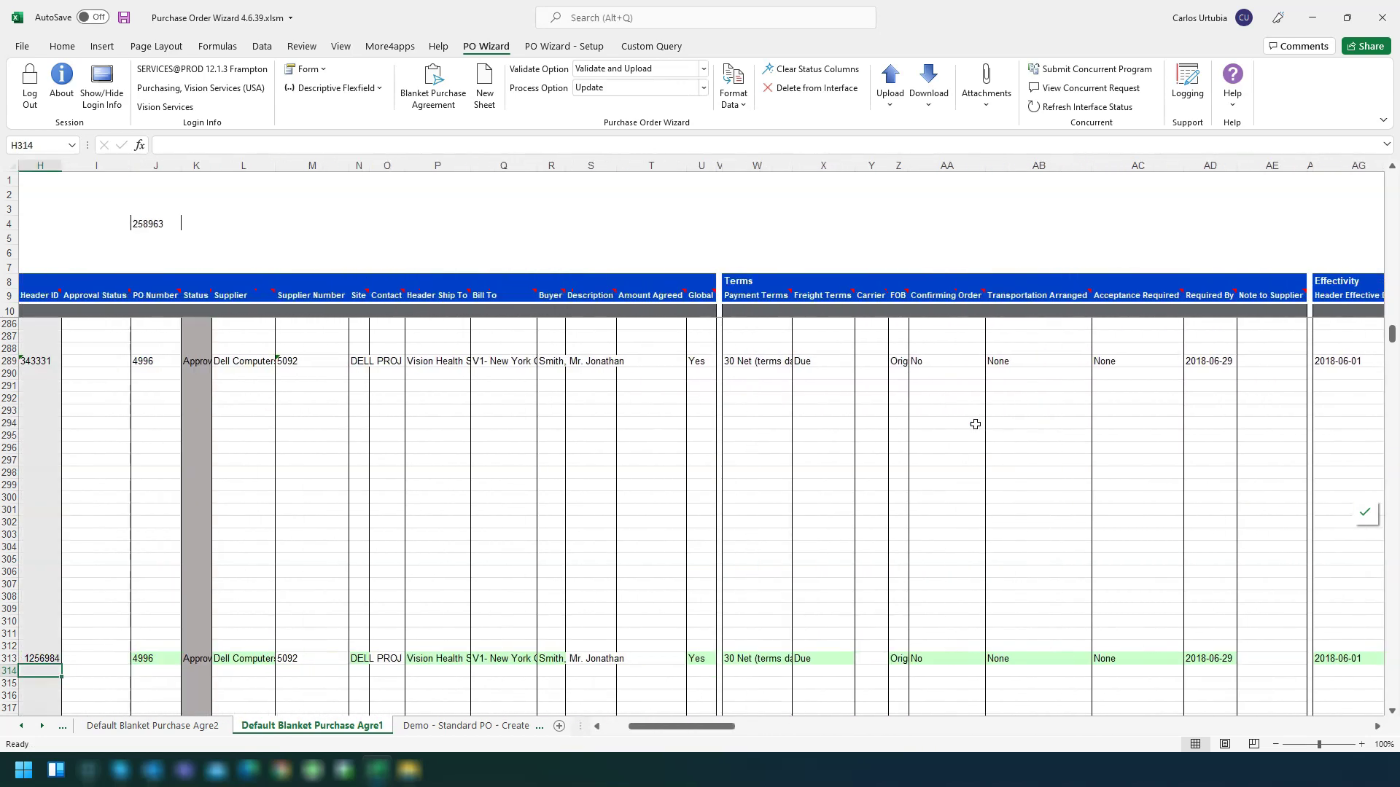
key("Left")
key("Left")
key("Left")
key("Left")
key("Left")
key("Left")
key("Left")
- Download the blanket purchase agreement again into row 318 by its PO number, clearing the download criteria
key("Right")
key("Right")
key("Right")
key("Right")
key("Right")
key("Right")
key("Right")
key("Right")
key("Right")
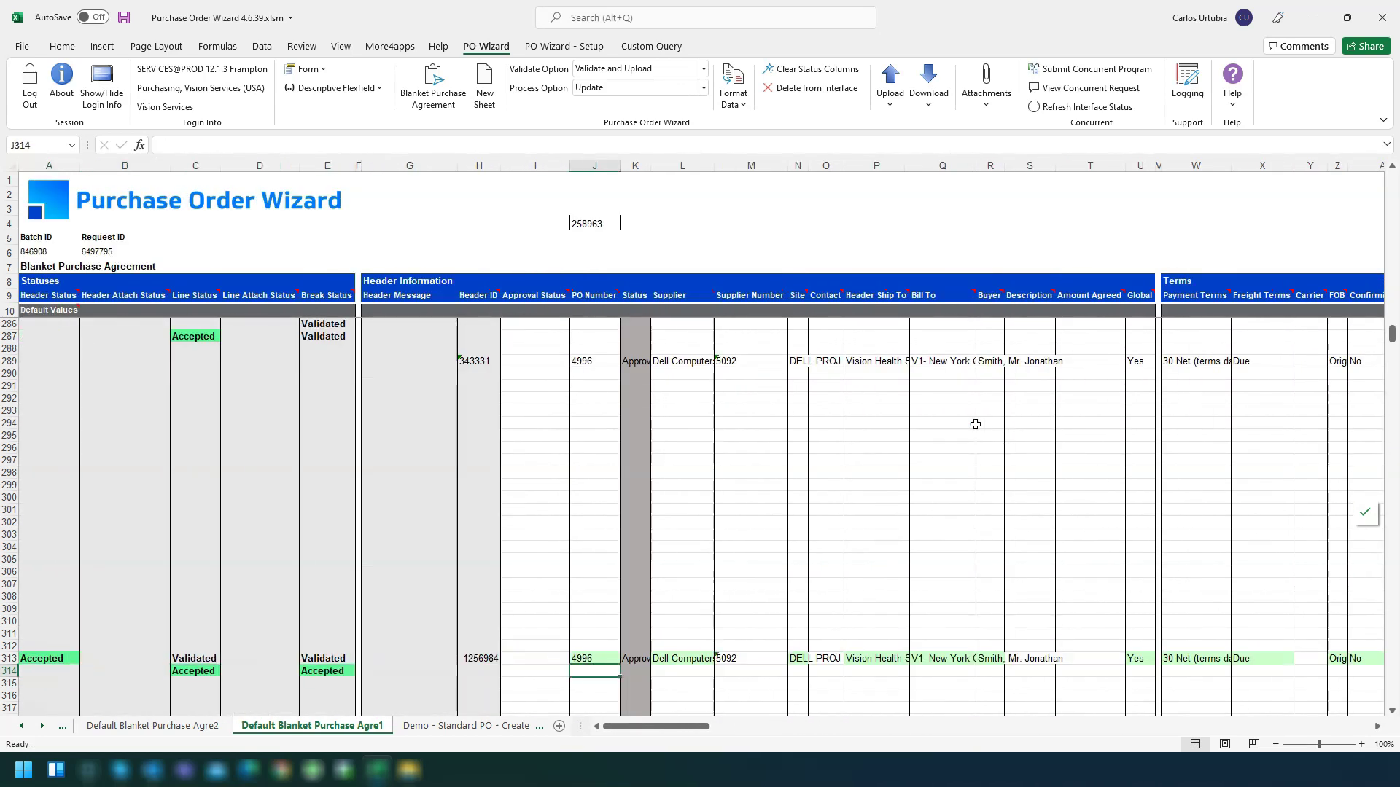
key("Down")
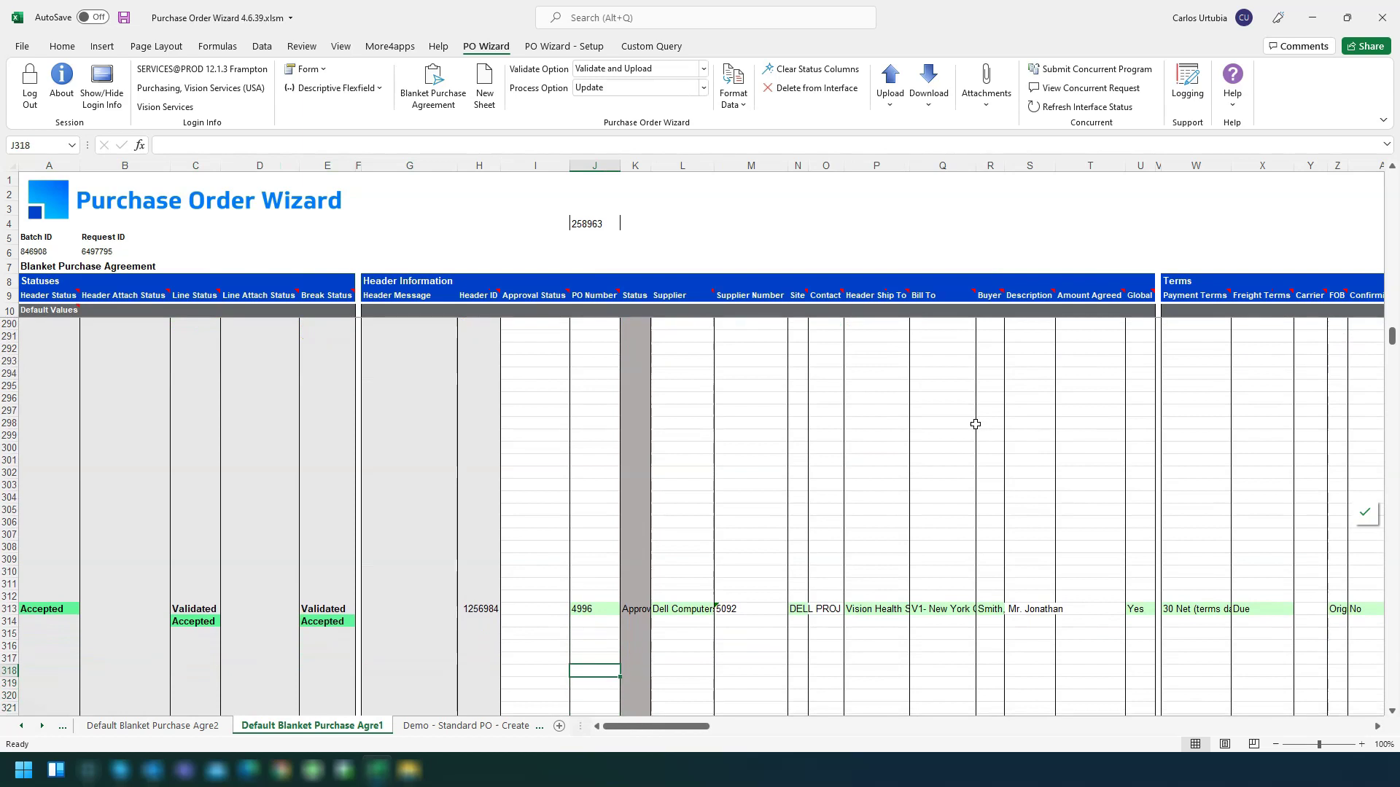
key("Return")
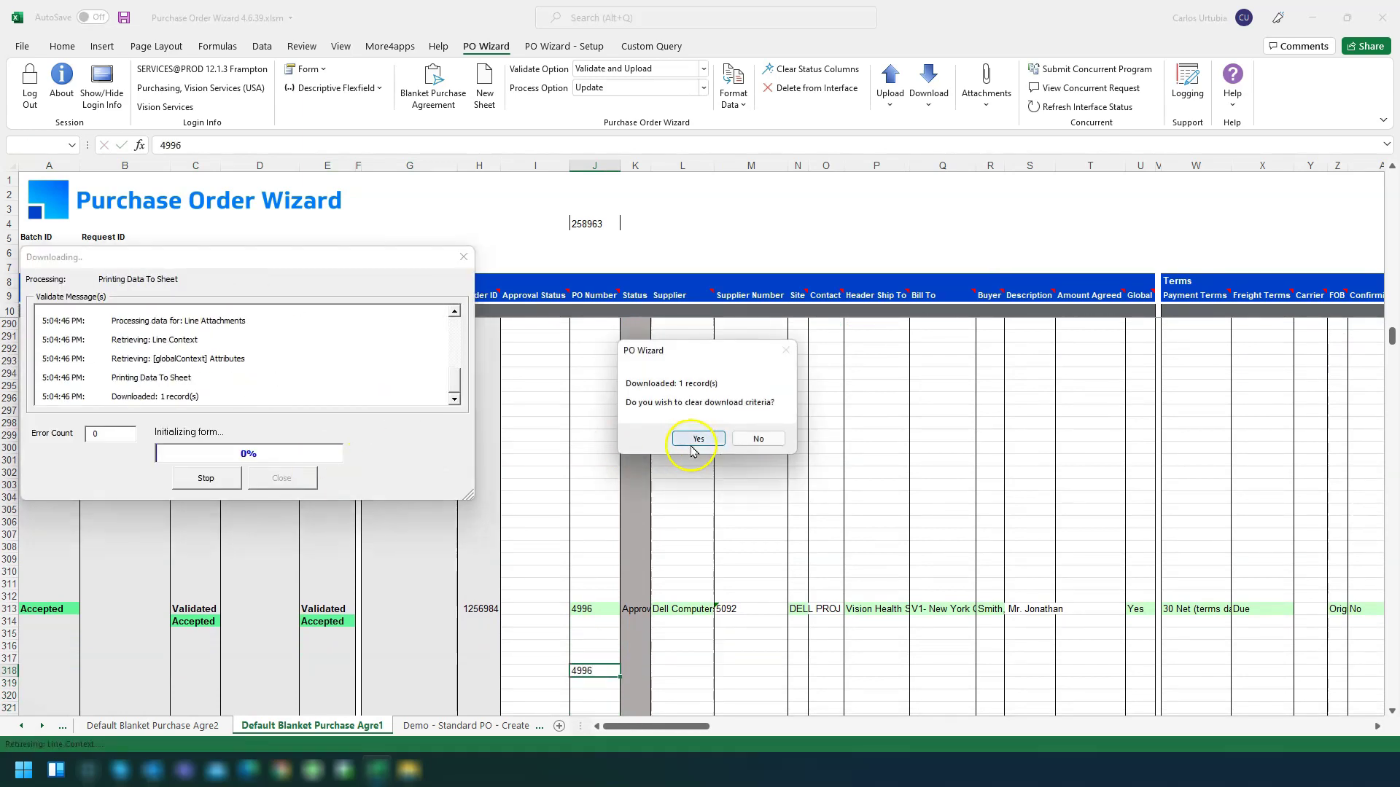
left_click(694, 441)
- Examine the line information of the newly downloaded agreement in rows 318 to 341
key("Right")
key("Right")
key("Right")
key("Right")
key("Right")
key("Right")
key("Right")
key("Right")
key("Right")
key("Right")
key("Right")
key("Right")
key("Right")
key("Right")
key("Right")
key("Right")
key("Right")
key("Right")
key("Right")
key("Right")
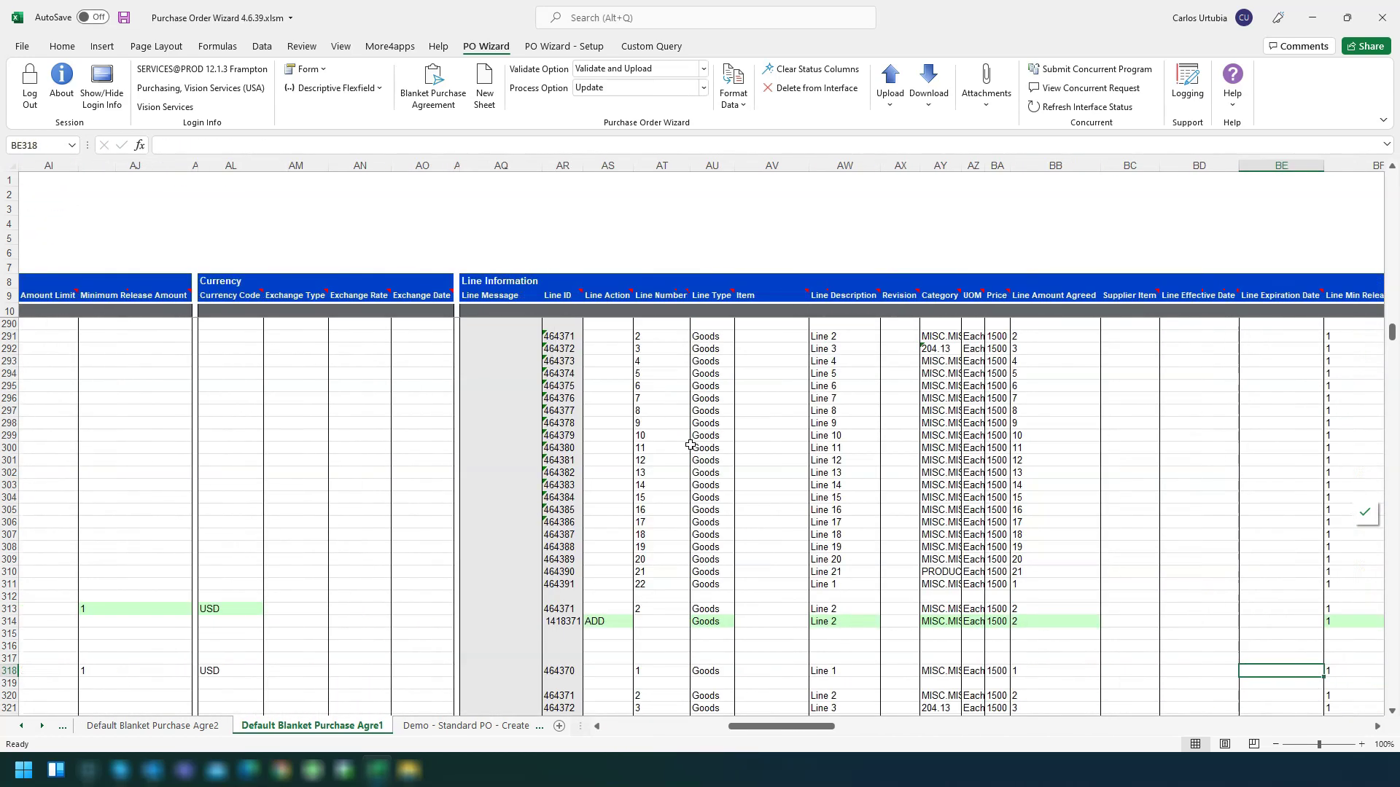
key("Down")
key("Down")
key("Down")
key("Down")
key("Down")
key("Down")
key("Down")
key("Down")
key("Down")
key("Down")
key("Down")
key("Down")
key("Down")
key("Down")
key("Down")
key("Down")
key("Down")
key("Down")
key("Down")
key("Down")
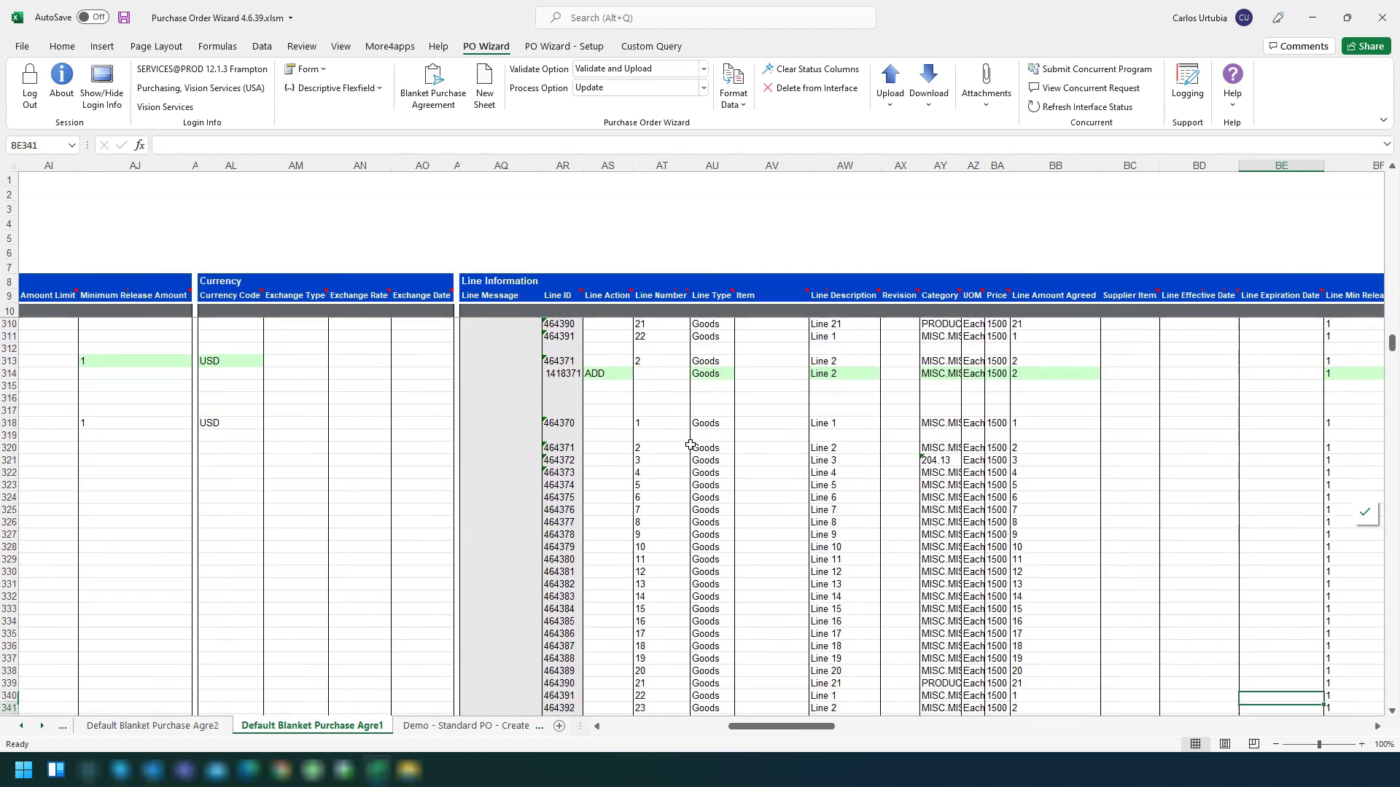
key("Up")
key("Up")
key("Up")
key("Up")
key("Up")
key("Up")
key("Up")
key("Up")
key("Up")
key("Up")
key("Up")
key("Left")
key("Left")
key("Left")
key("Left")
key("Left")
key("Left")
key("Left")
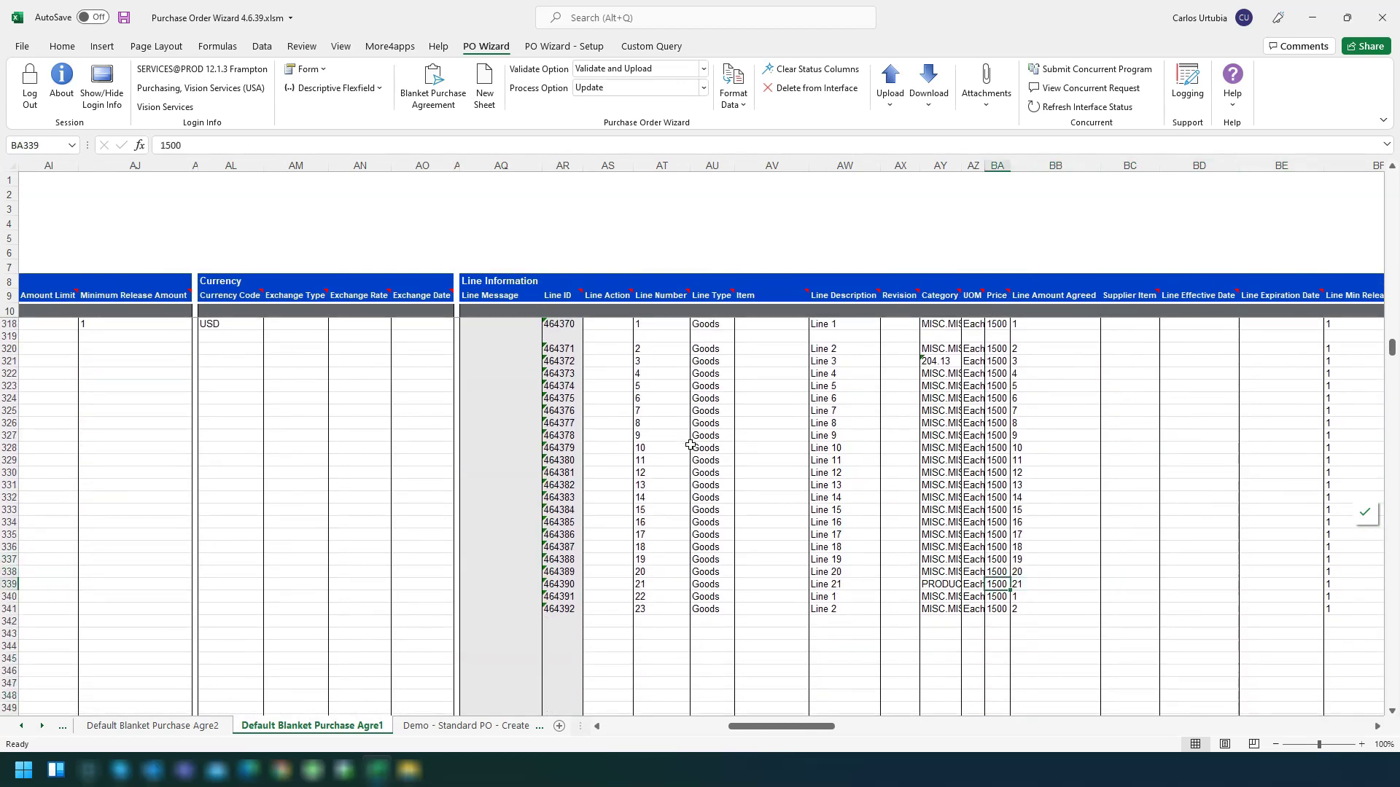
- Examine the pricing and price break columns of the added line in row 341
key("Right")
key("Right")
key("Right")
key("Right")
key("Right")
key("Right")
key("Right")
key("Right")
key("Right")
key("Right")
key("Right")
key("Right")
key("Right")
key("Right")
key("Right")
key("Right")
key("Right")
key("Right")
key("Right")
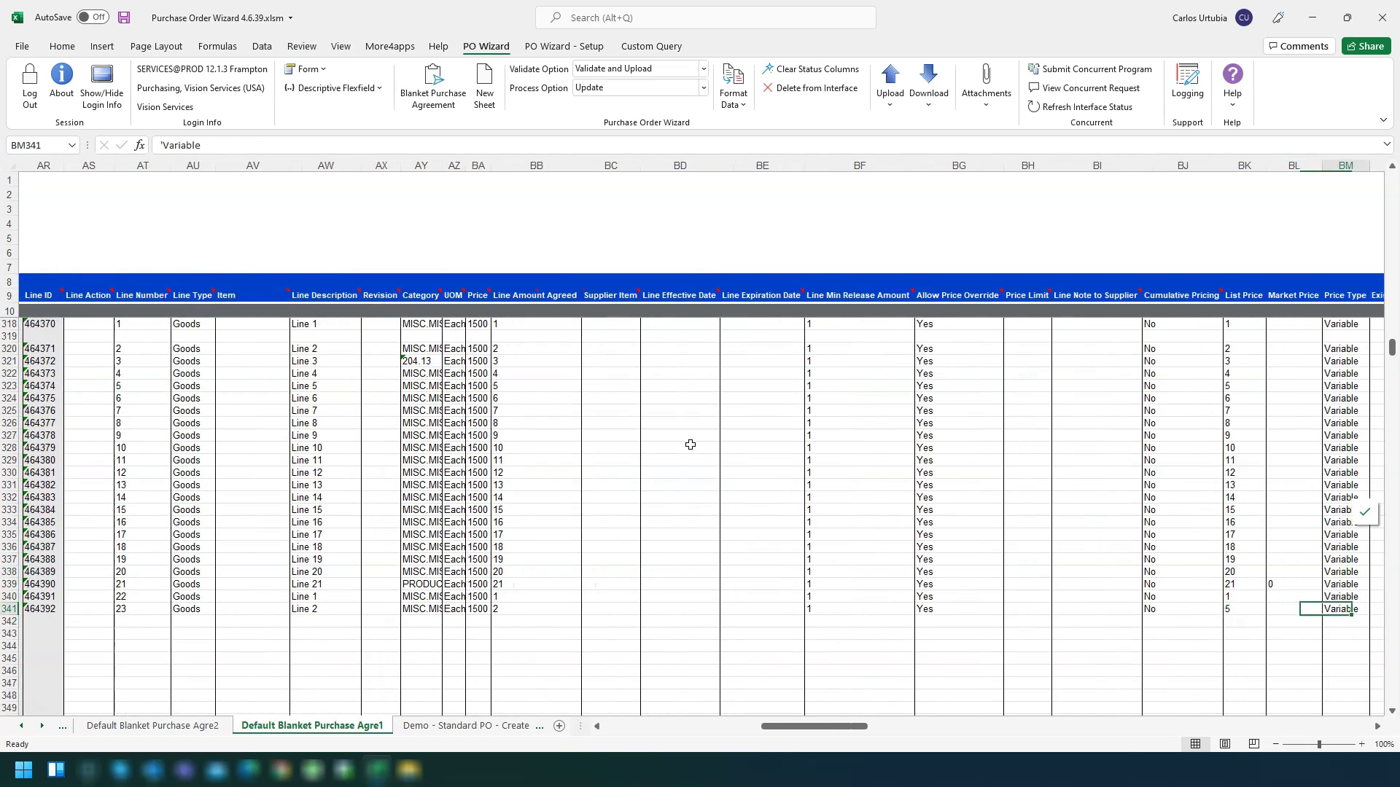
key("Right")
key("Right")
key("Right")
key("Right")
key("Right")
key("Right")
key("Right")
key("Right")
key("Right")
key("Right")
key("Right")
key("Right")
key("Right")
key("Right")
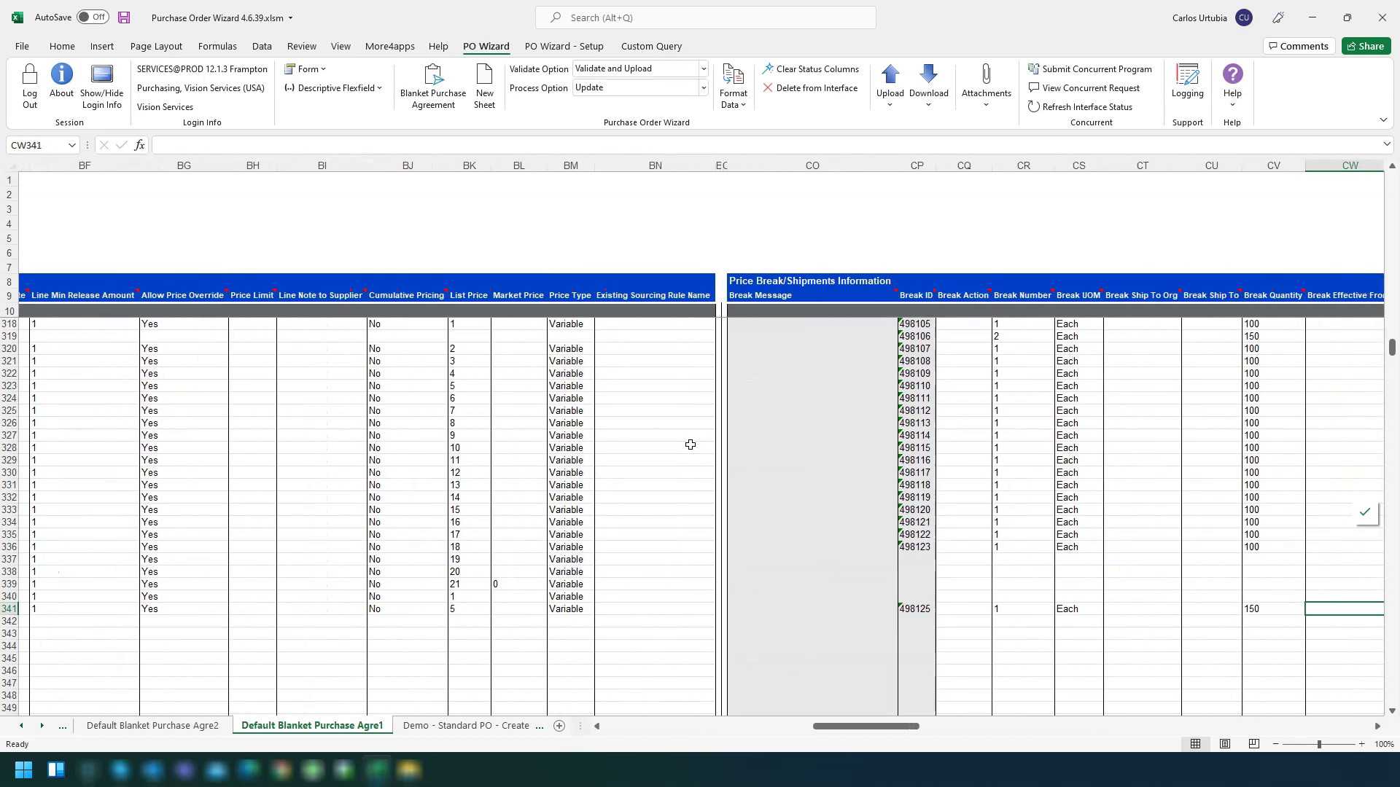
key("Left")
key("Left")
key("Left")
key("Left")
key("Left")
key("Left")
key("Left")
key("Left")
key("Left")
key("Left")
key("Left")
key("Left")
key("Left")
key("Left")
key("Left")
key("Left")
key("Left")
key("Left")
key("Left")
key("Left")
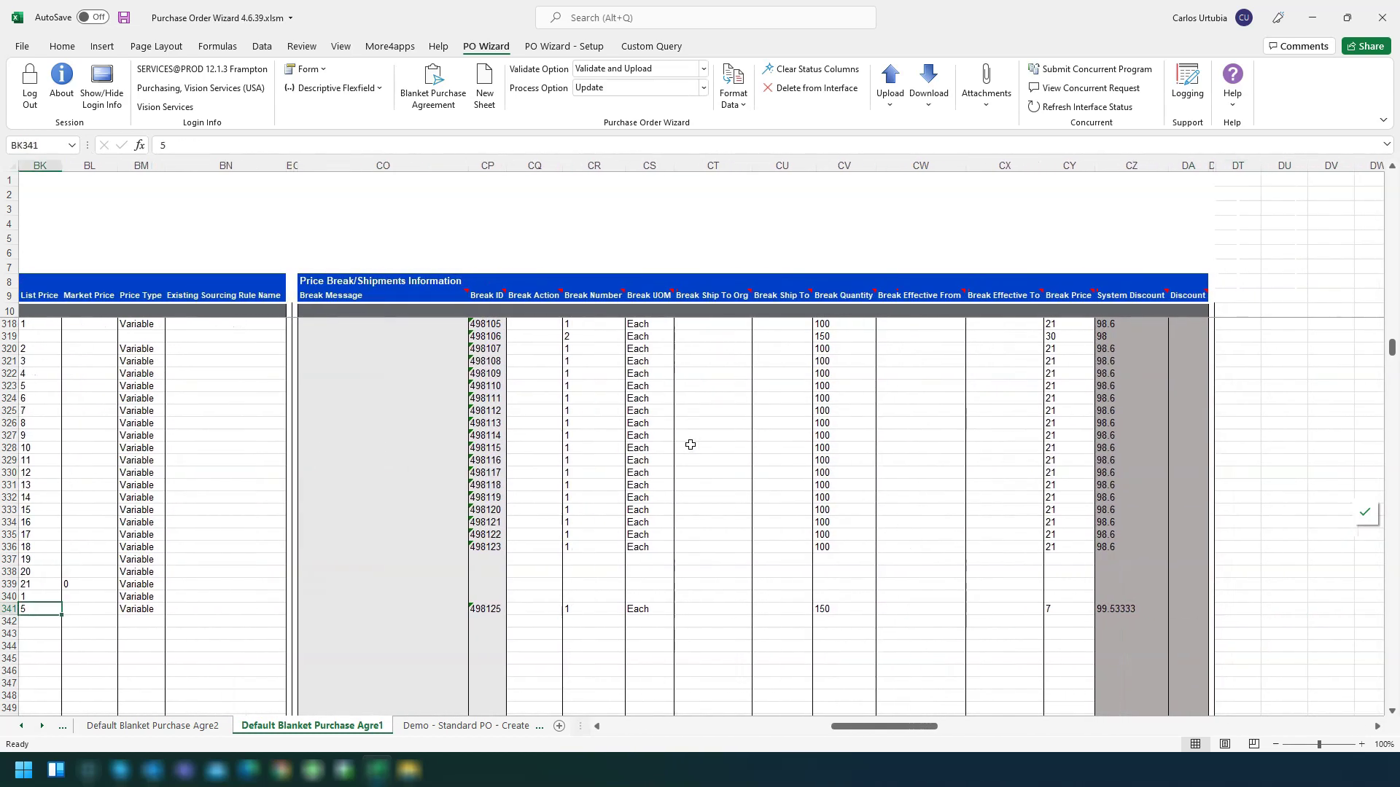
key("Left")
key("Left")
key("Left")
key("Left")
key("Left")
key("Left")
key("Left")
key("Left")
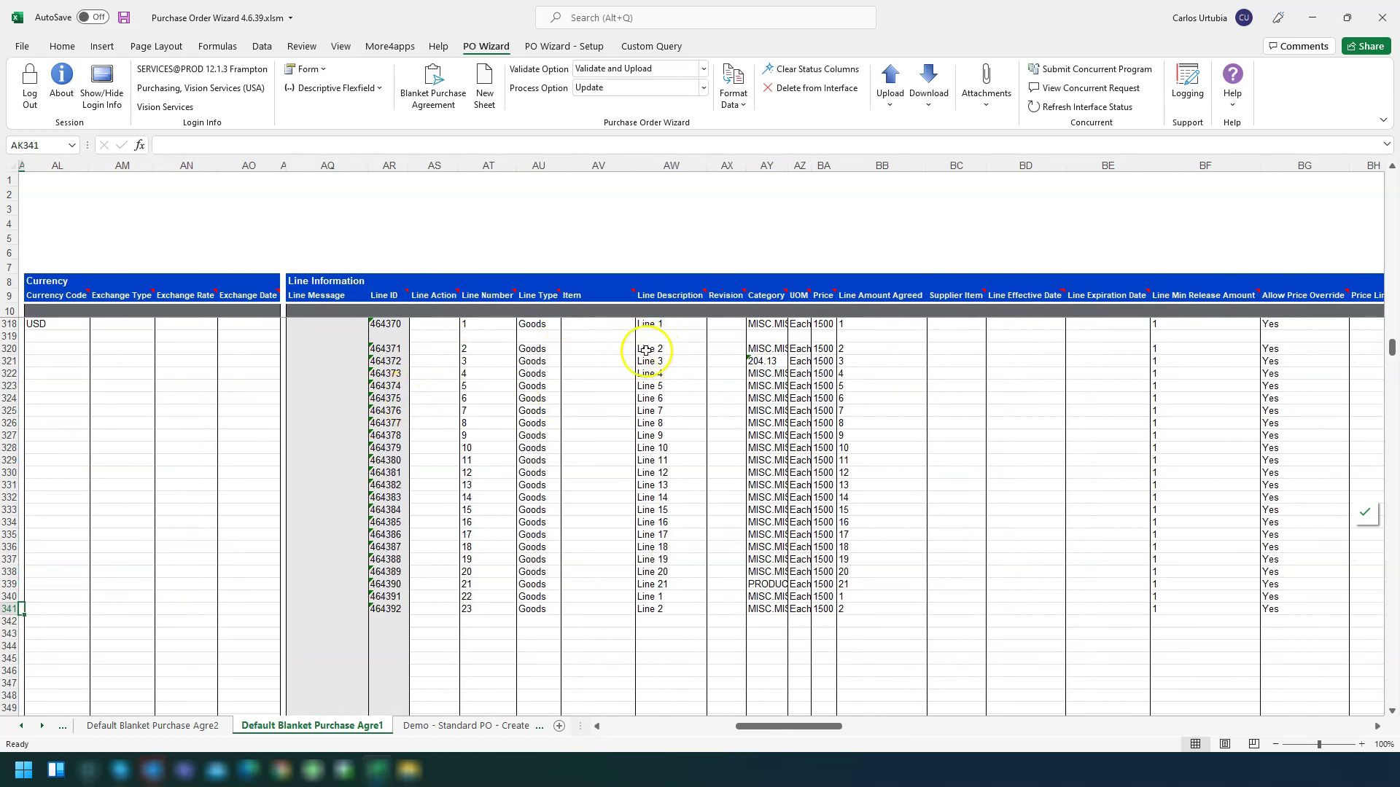
- Create a new worksheet in PO Close mode and delete its disclaimer rows 11 to 20
left_click(434, 95)
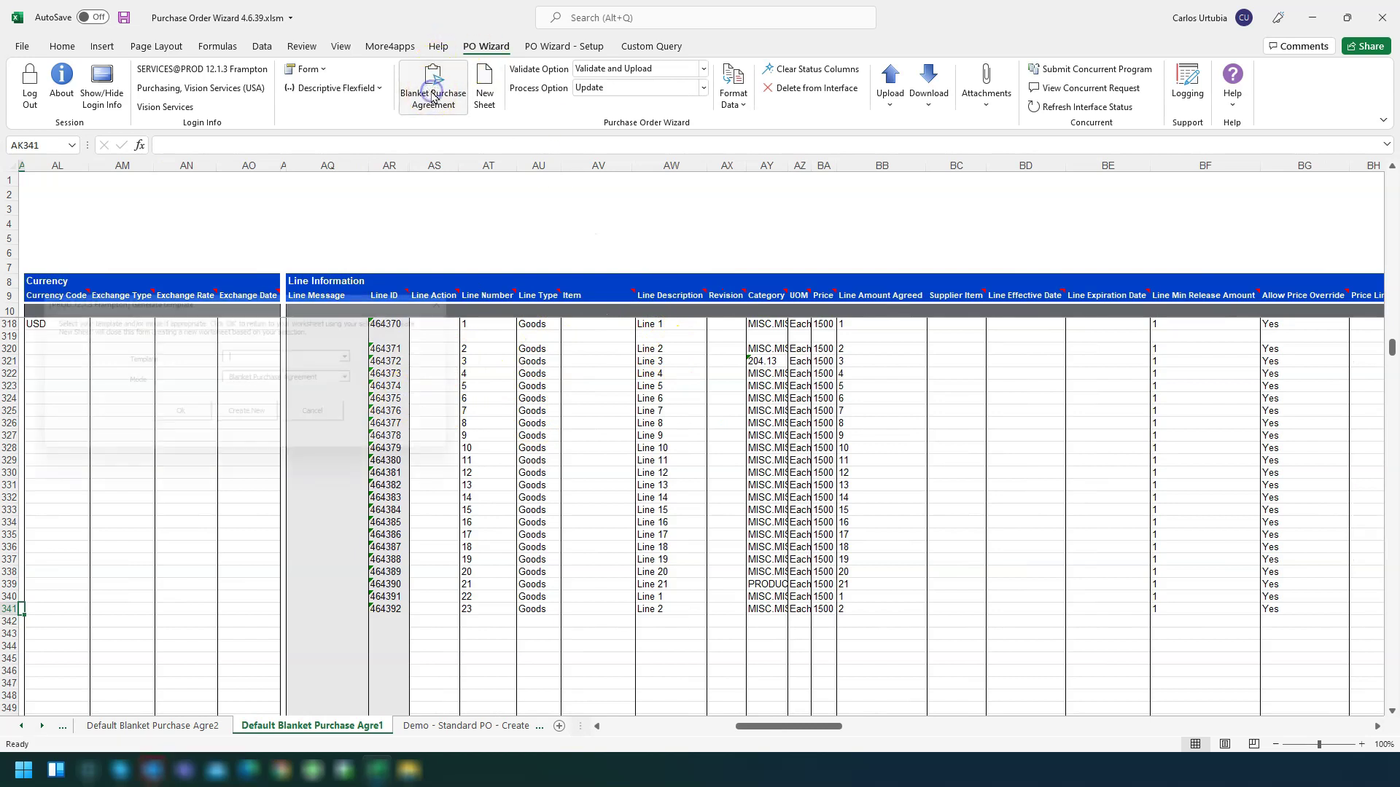
left_click(365, 380)
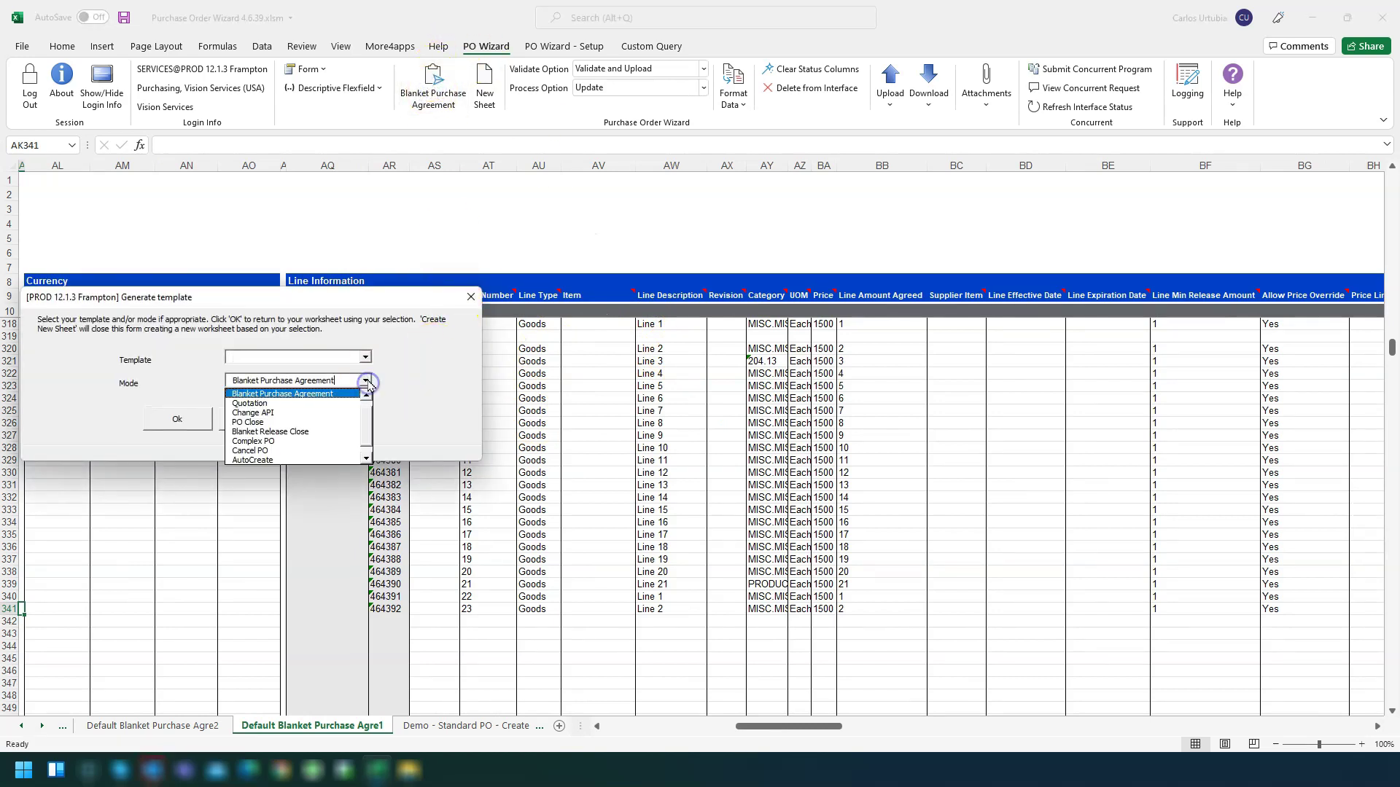
left_click(369, 434)
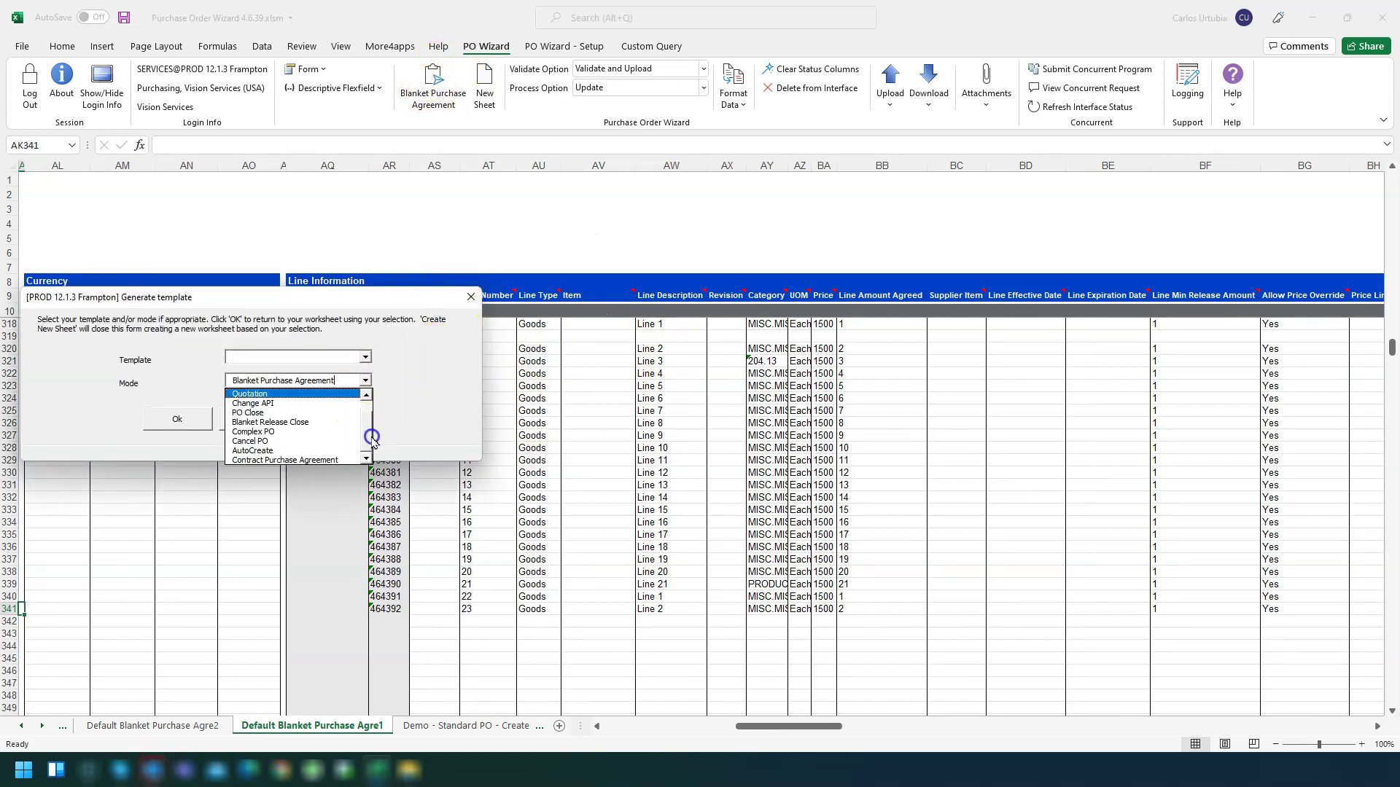
left_click(275, 413)
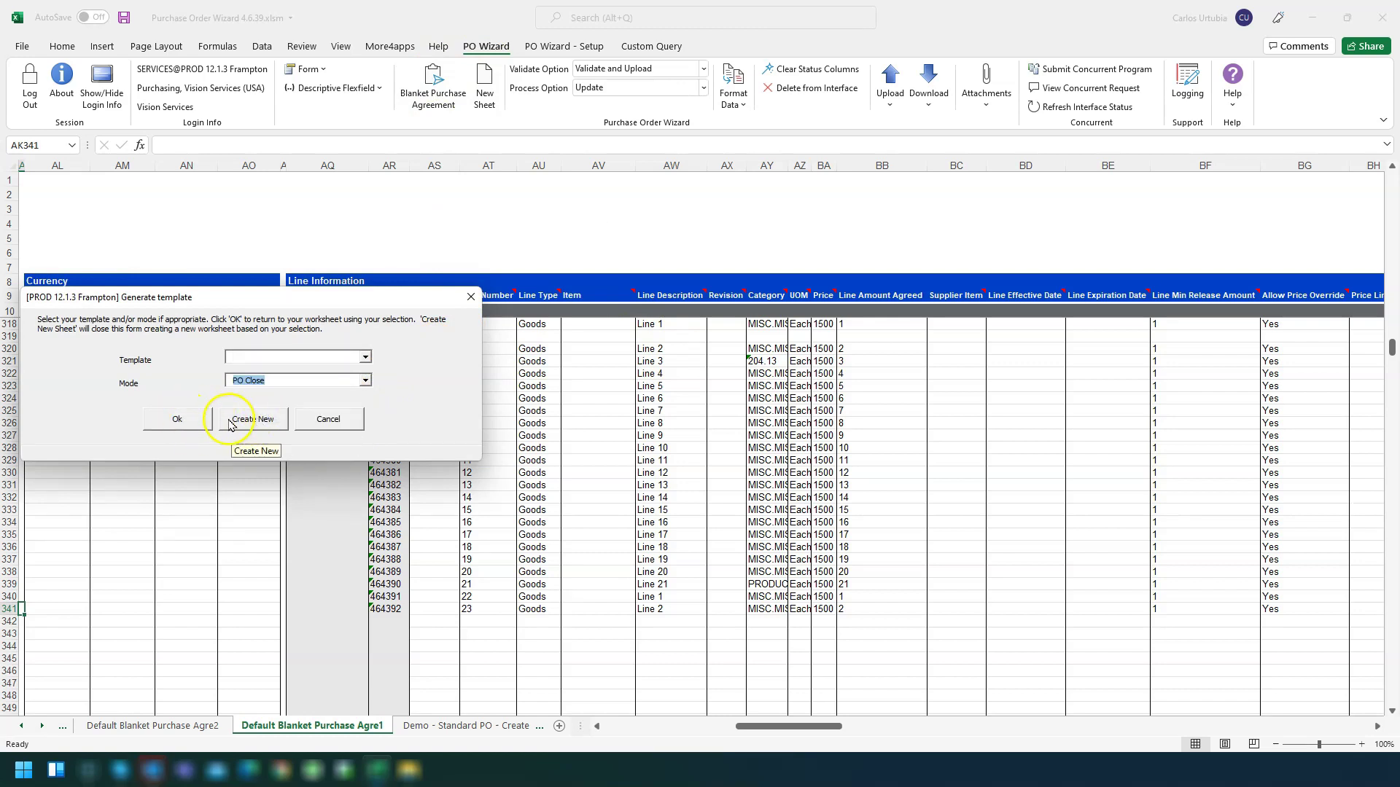
left_click(241, 420)
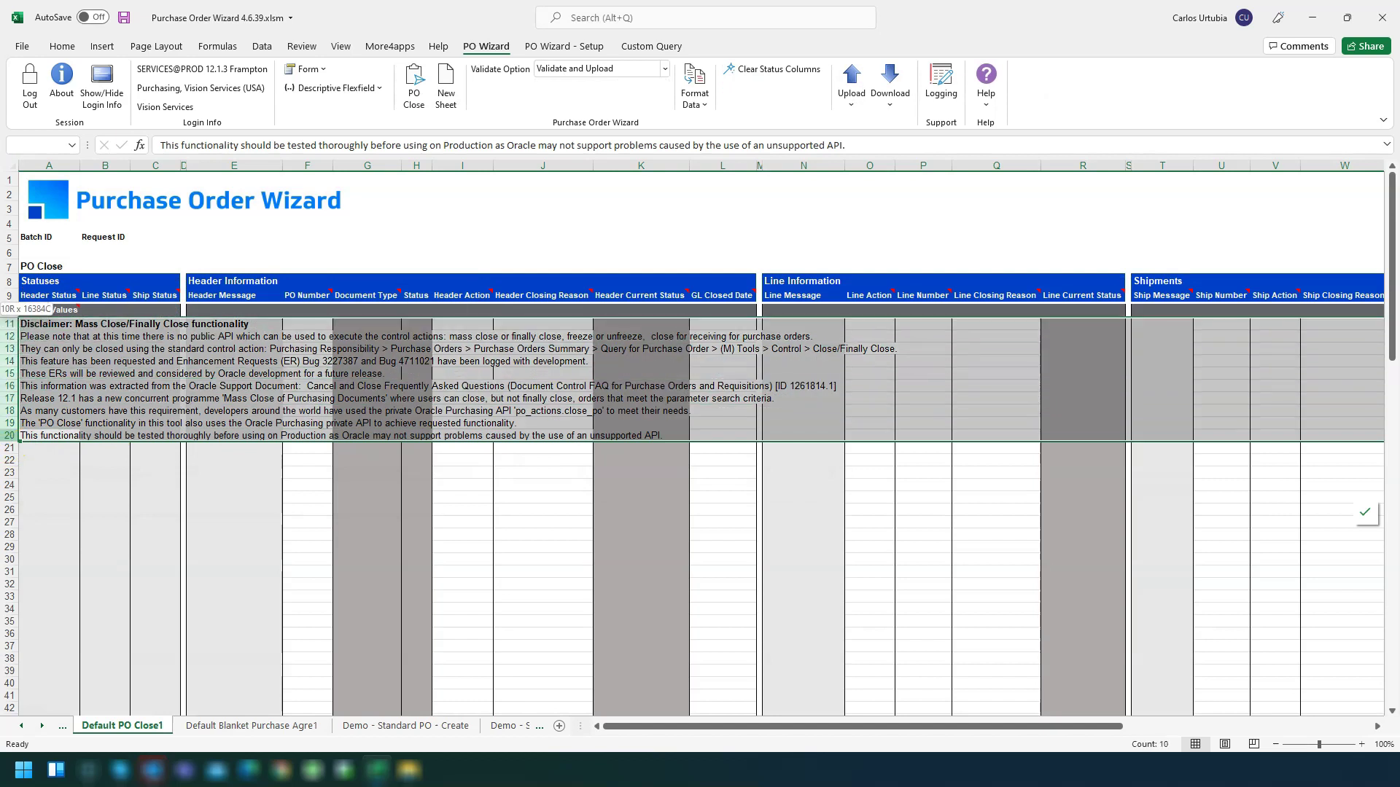
right_click(33, 353)
left_click(80, 524)
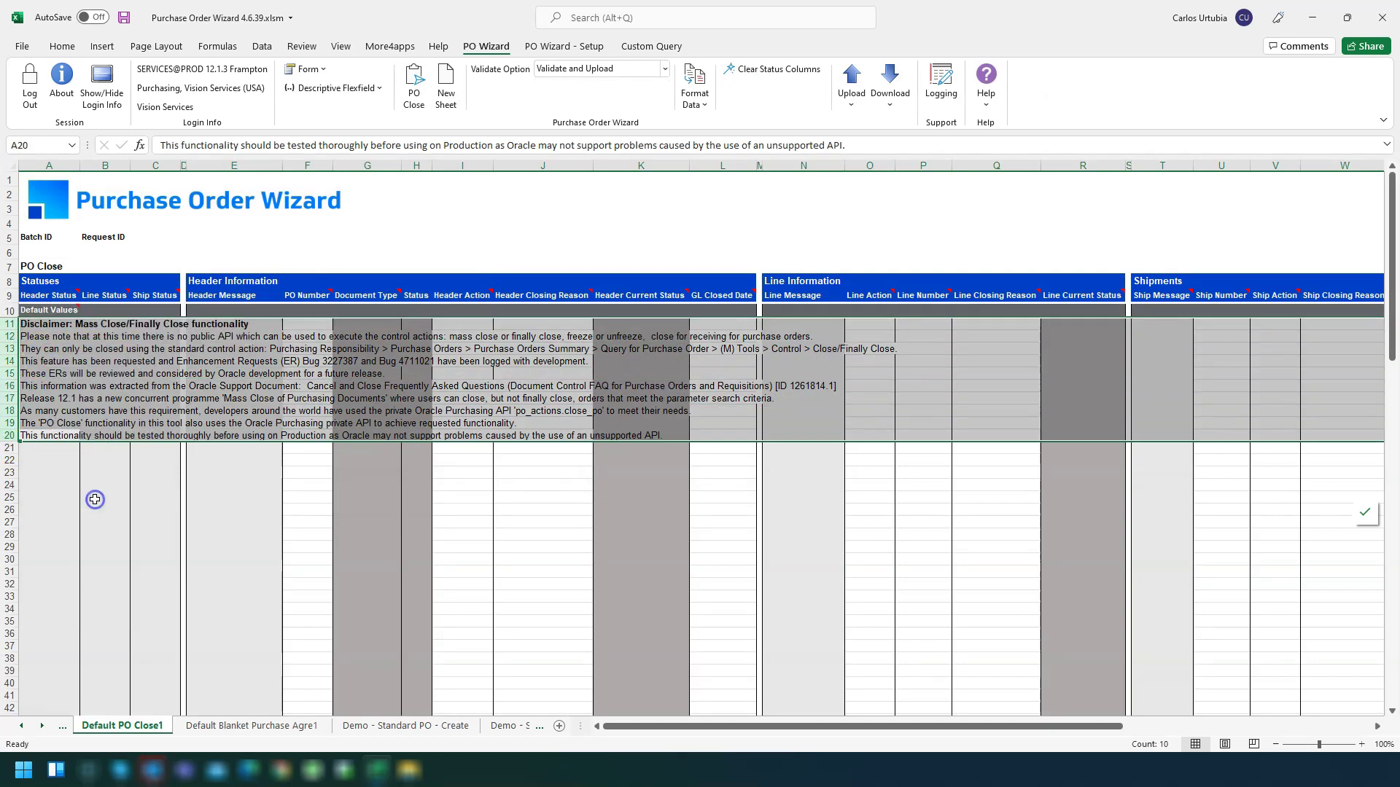
- Enter the agreement's PO number and line number 2 in row 12 as download criteria
left_click(312, 332)
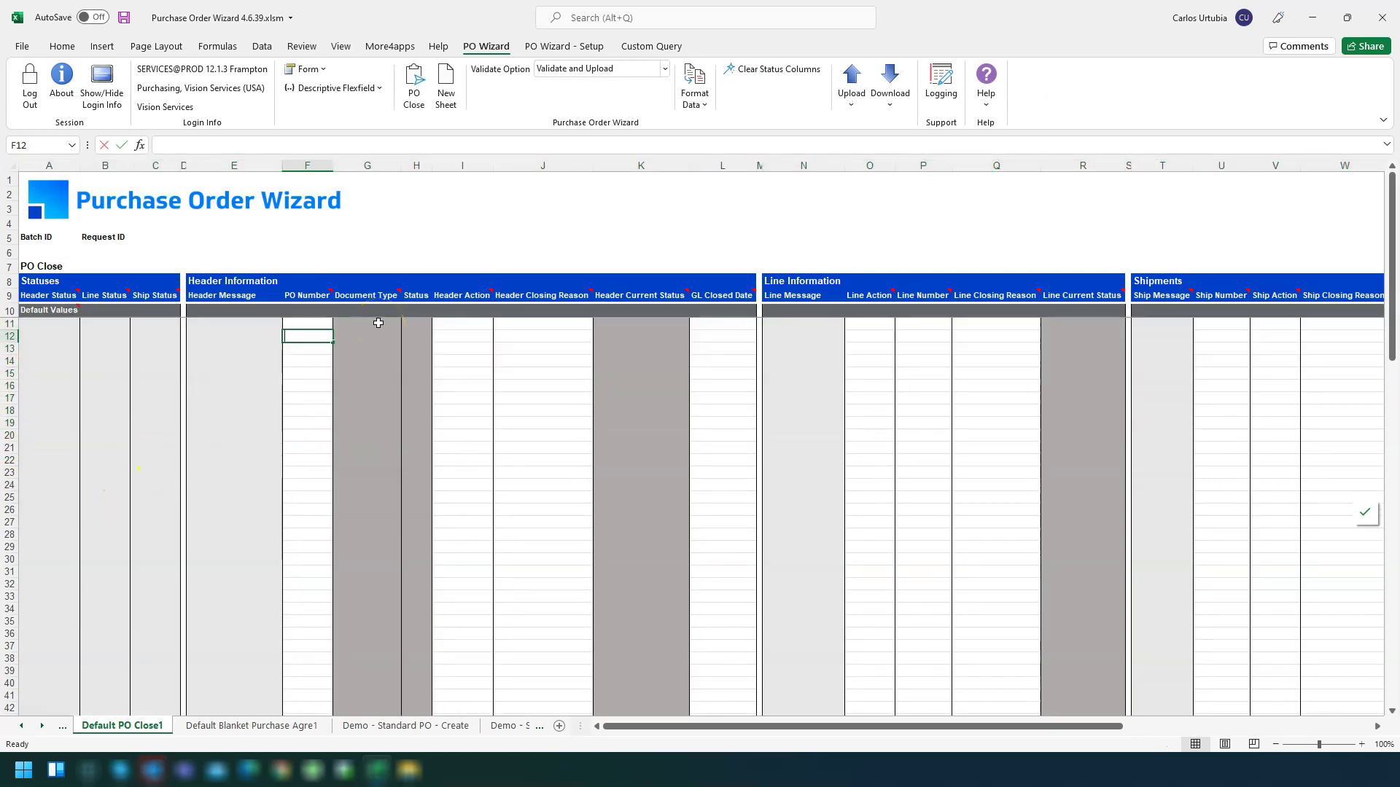
type("4996")
key("Tab")
key("Tab")
key("Tab")
key("Tab")
key("Tab")
key("Tab")
key("Tab")
key("Tab")
key("Tab")
key("Tab")
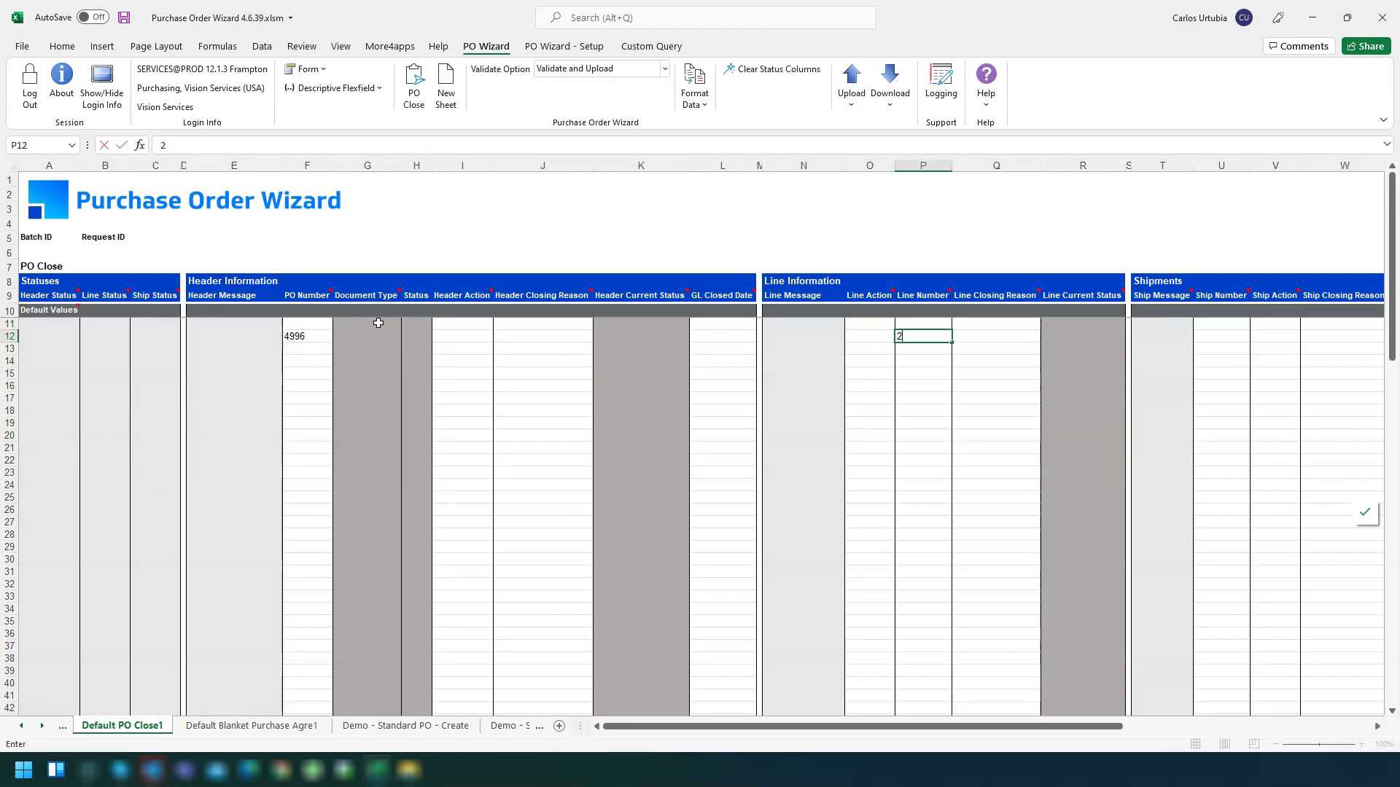
key("Return")
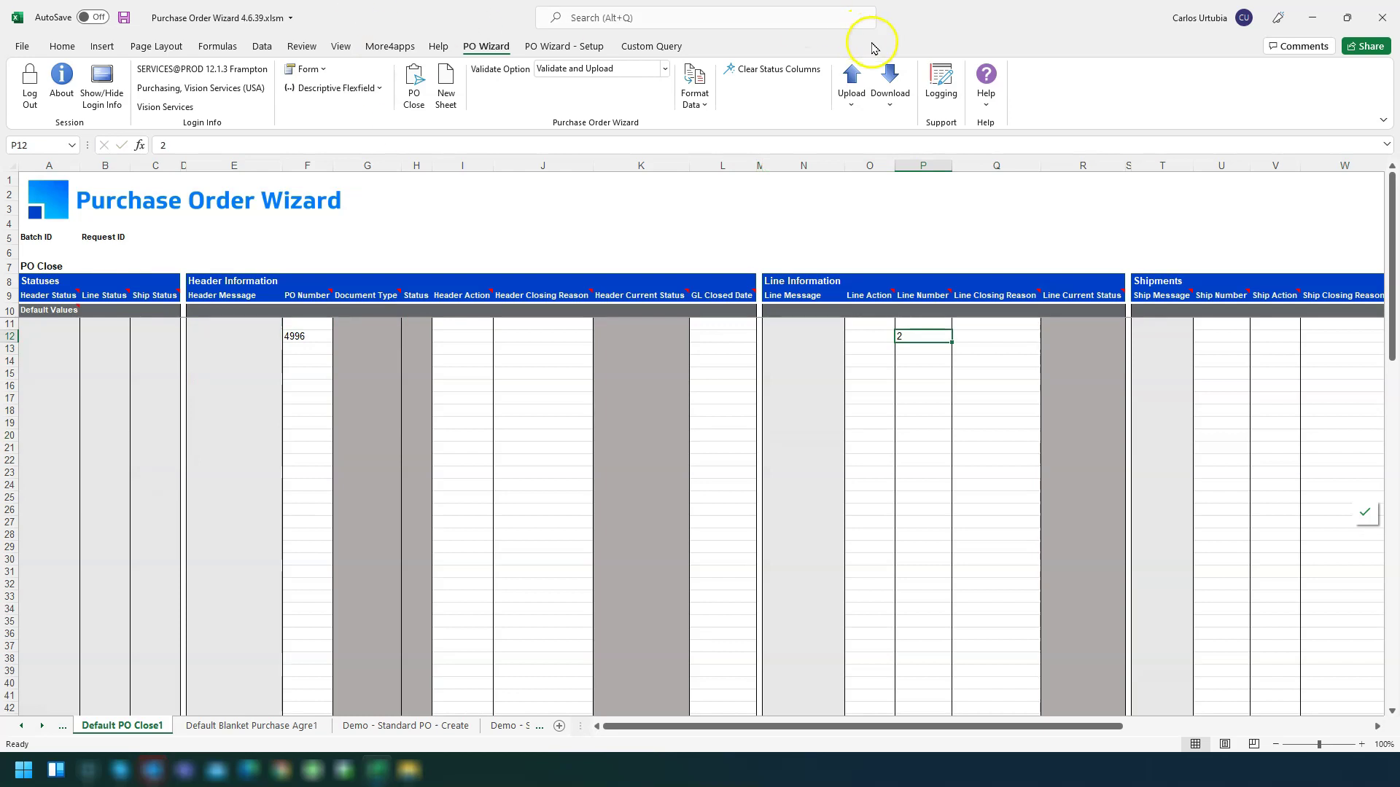
- Download the agreement line matching the criteria in row 12, clearing the download criteria
left_click(889, 84)
left_click(910, 147)
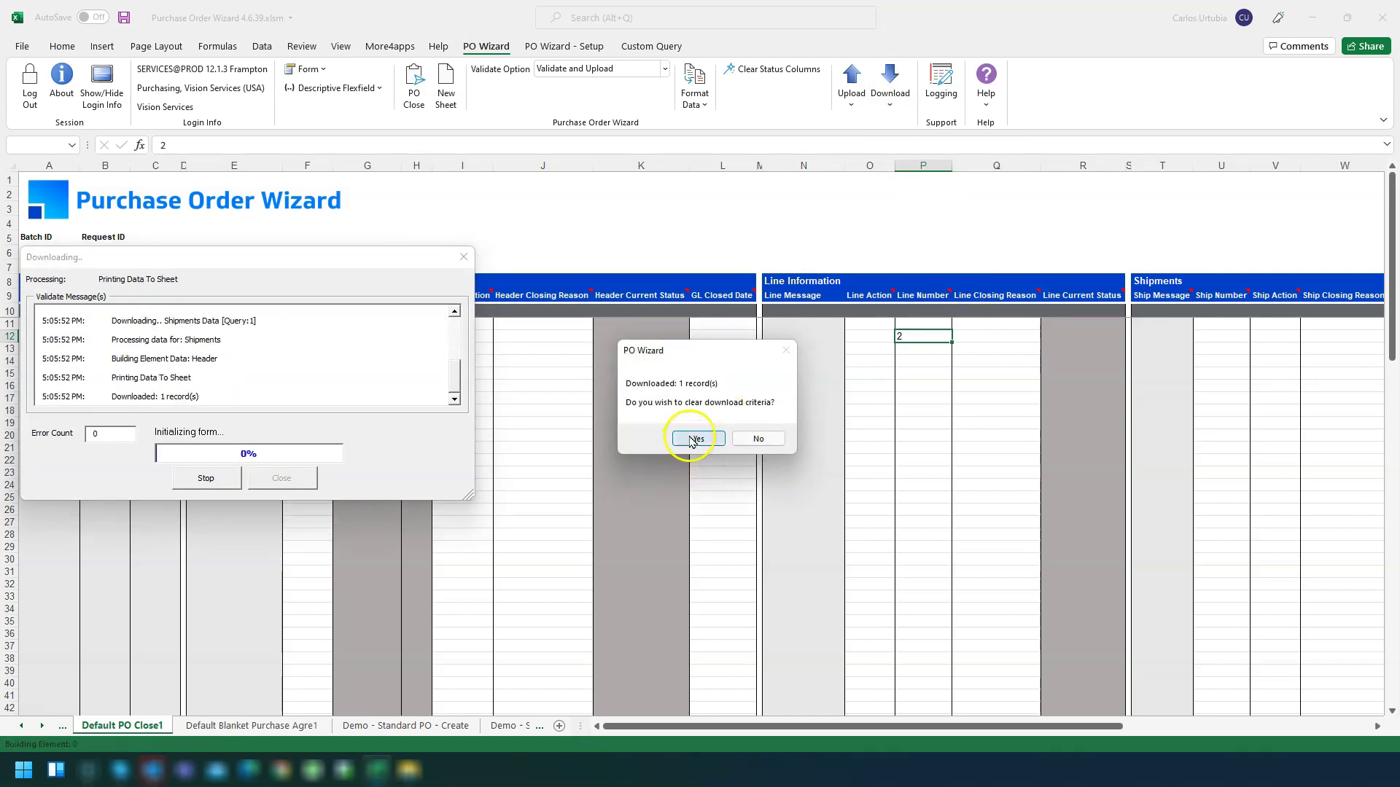
left_click(694, 439)
- Set line 2's action in row 12 to Finally Close with the closing reason "New Line was created"
double_click(871, 333)
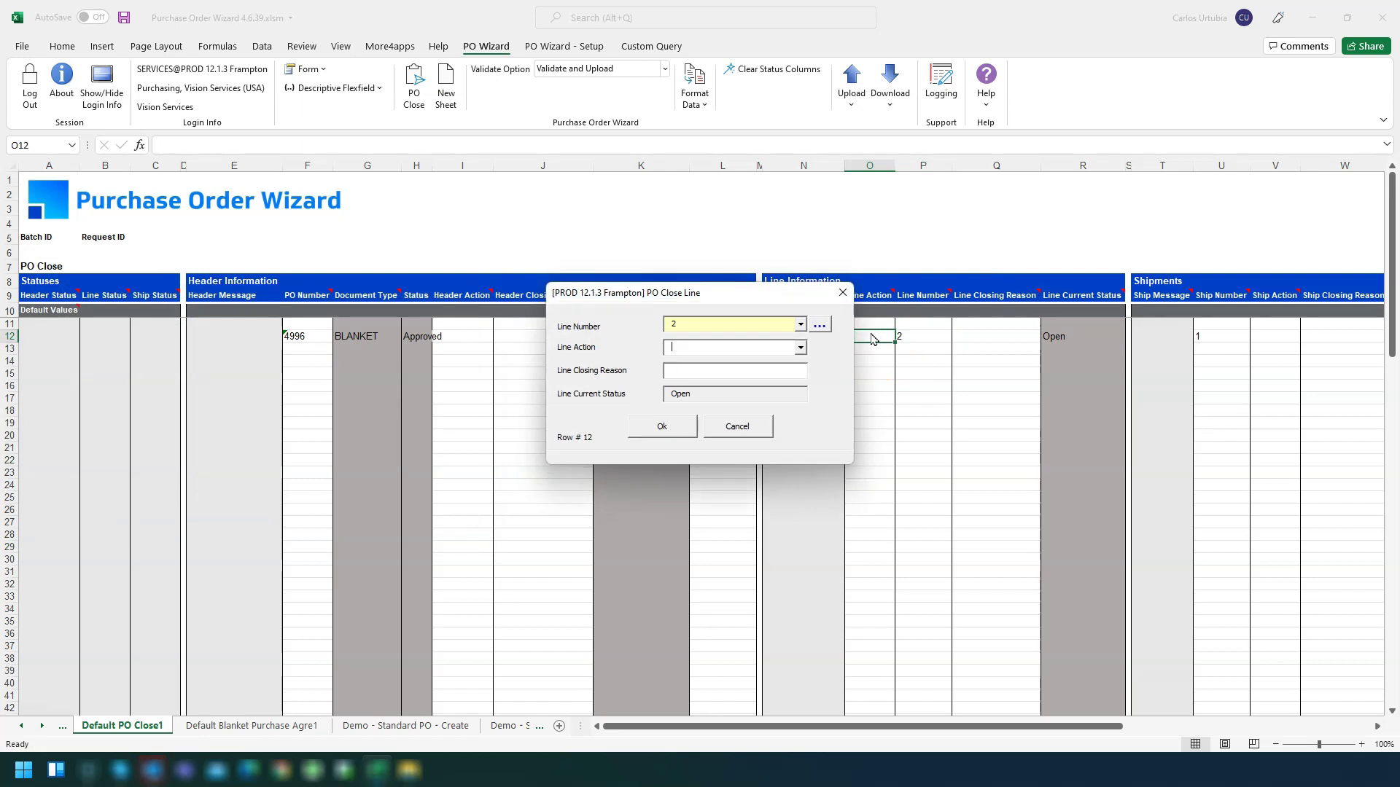
left_click(800, 348)
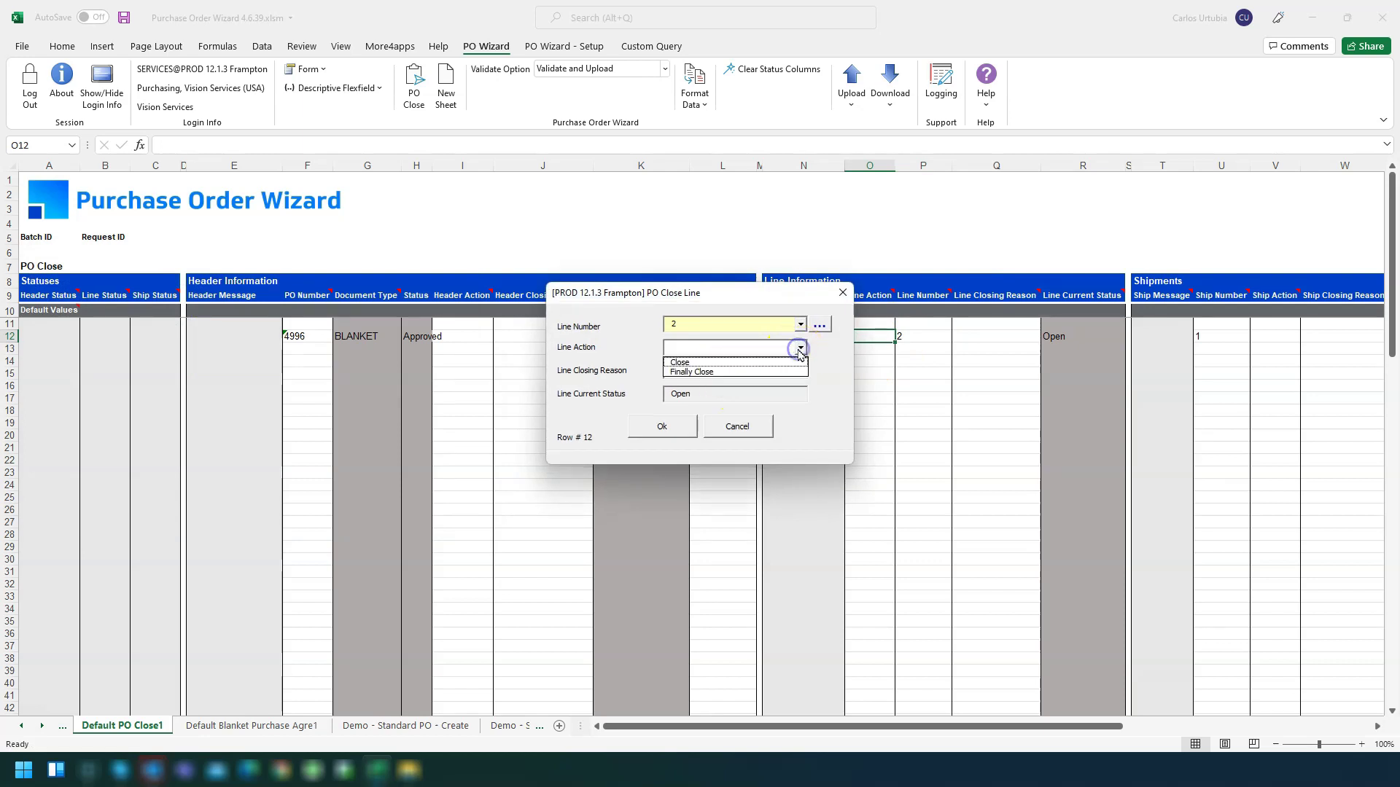
left_click(730, 375)
left_click(778, 369)
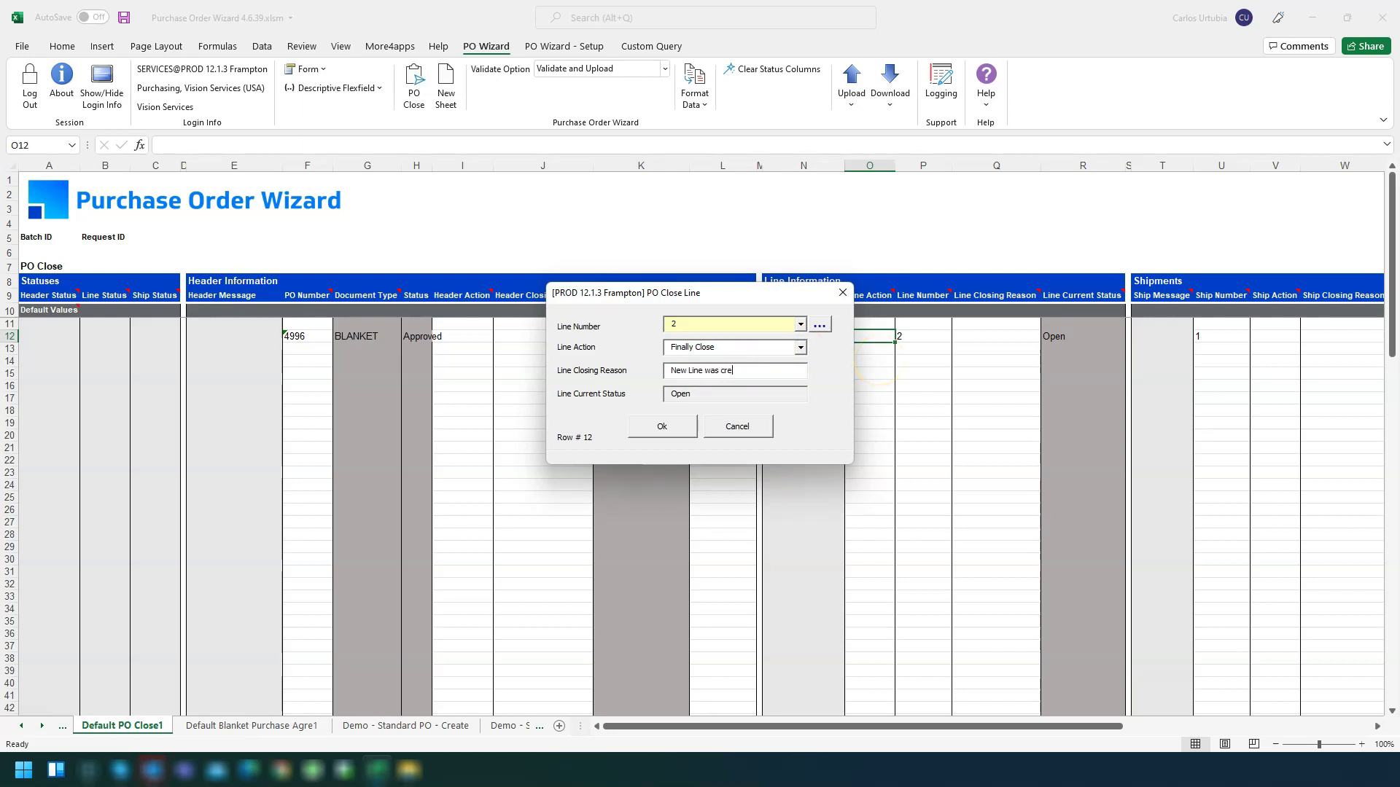
left_click(661, 426)
- Upload the line closure in row 12 to Oracle and dismiss the processing window
left_click(851, 84)
left_click(893, 127)
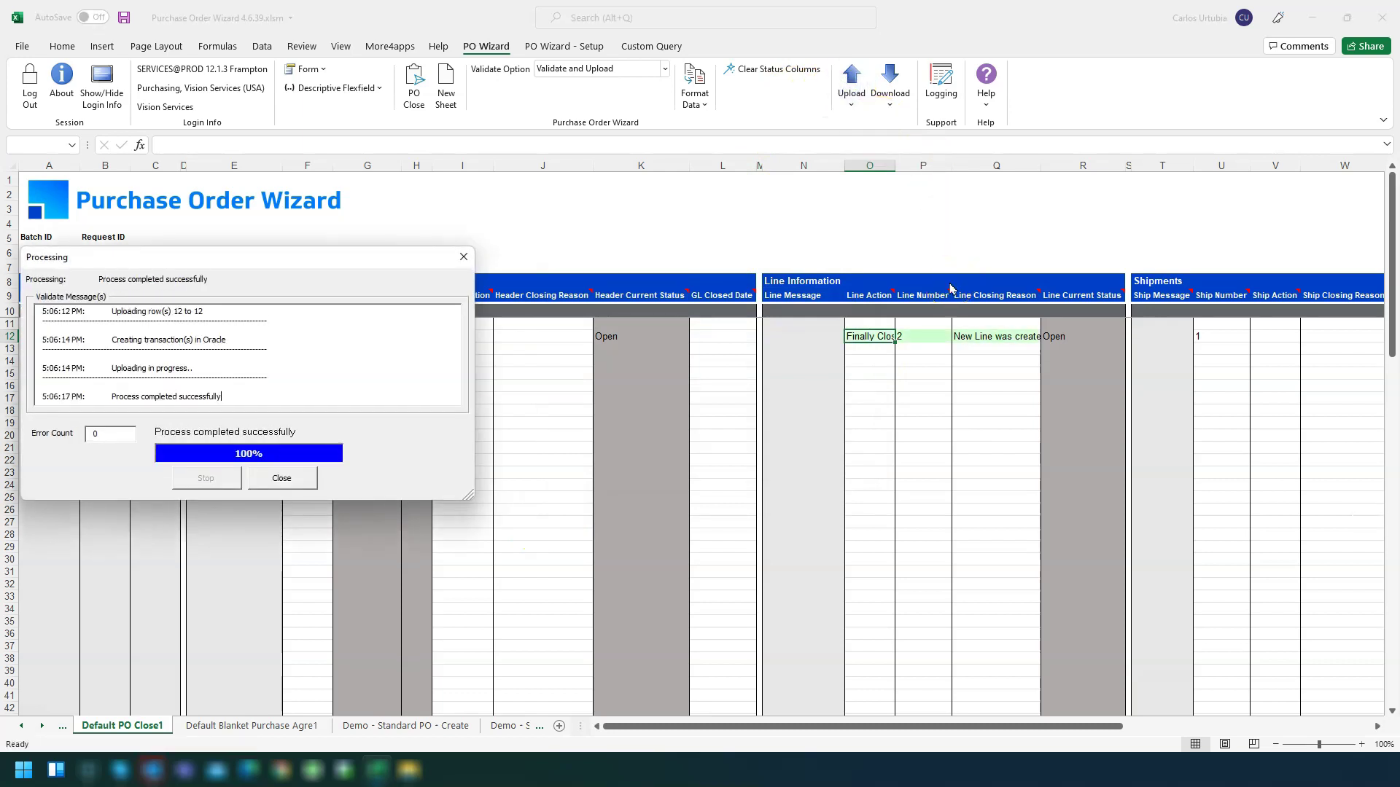
left_click(282, 478)
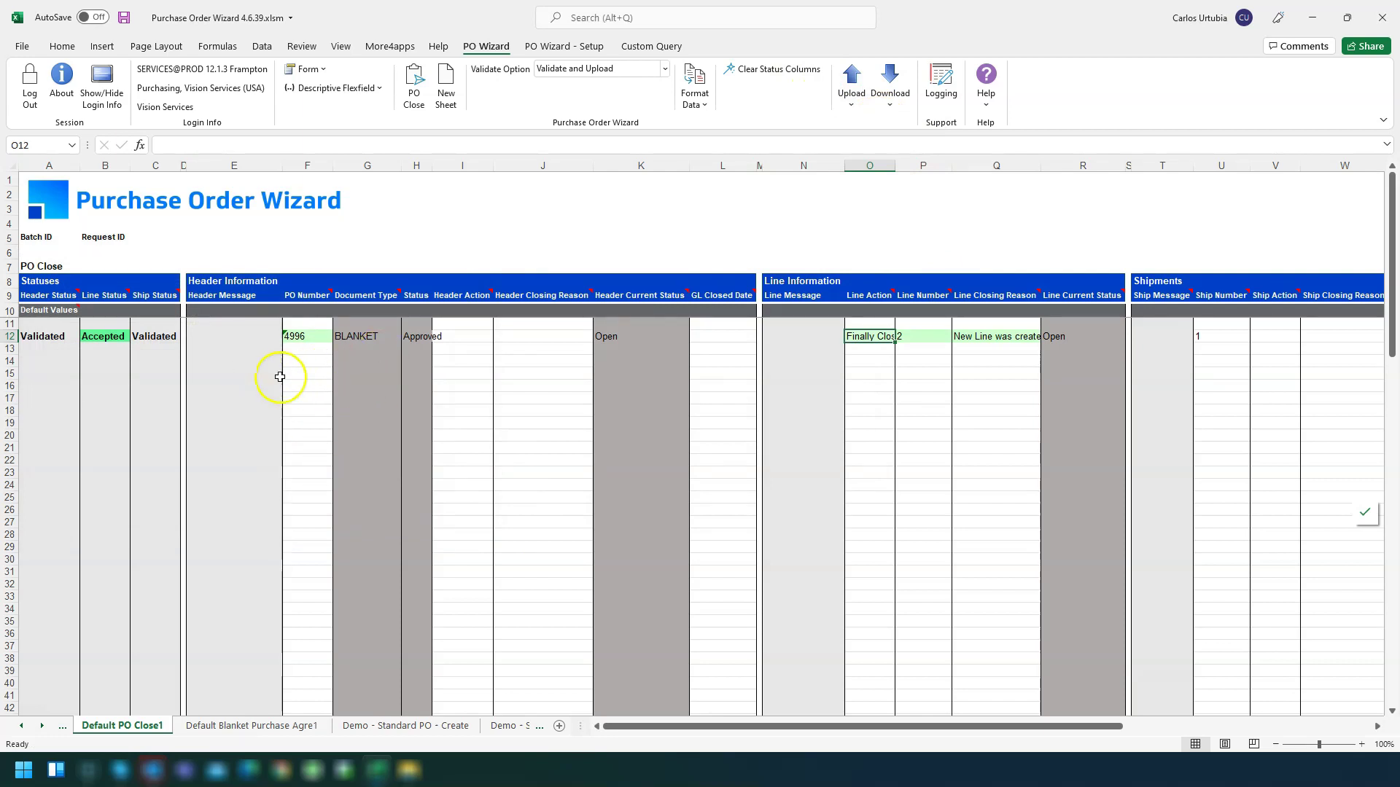
- Download the agreement into row 14 by its PO number, clearing the download criteria, and check line 2's closing reason
left_click(314, 363)
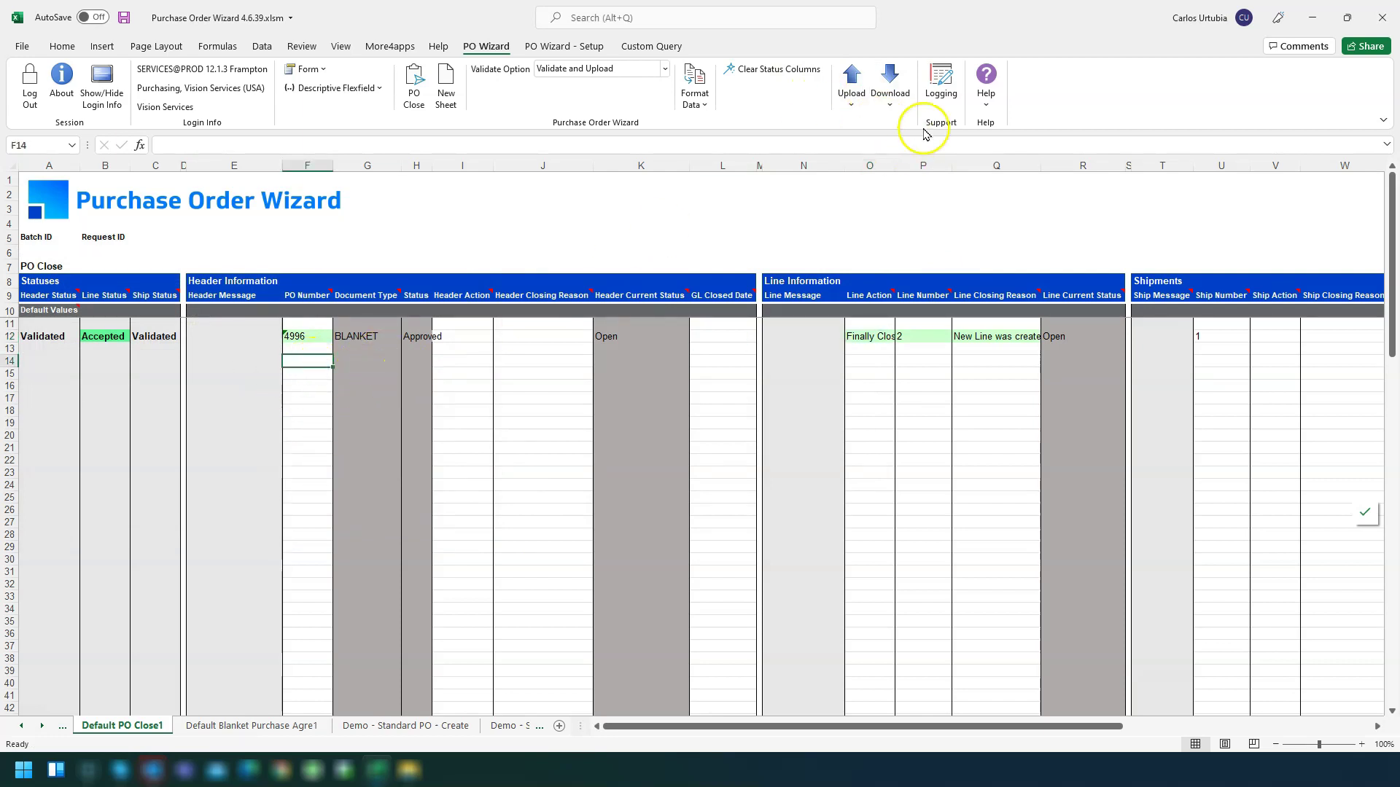
left_click(941, 106)
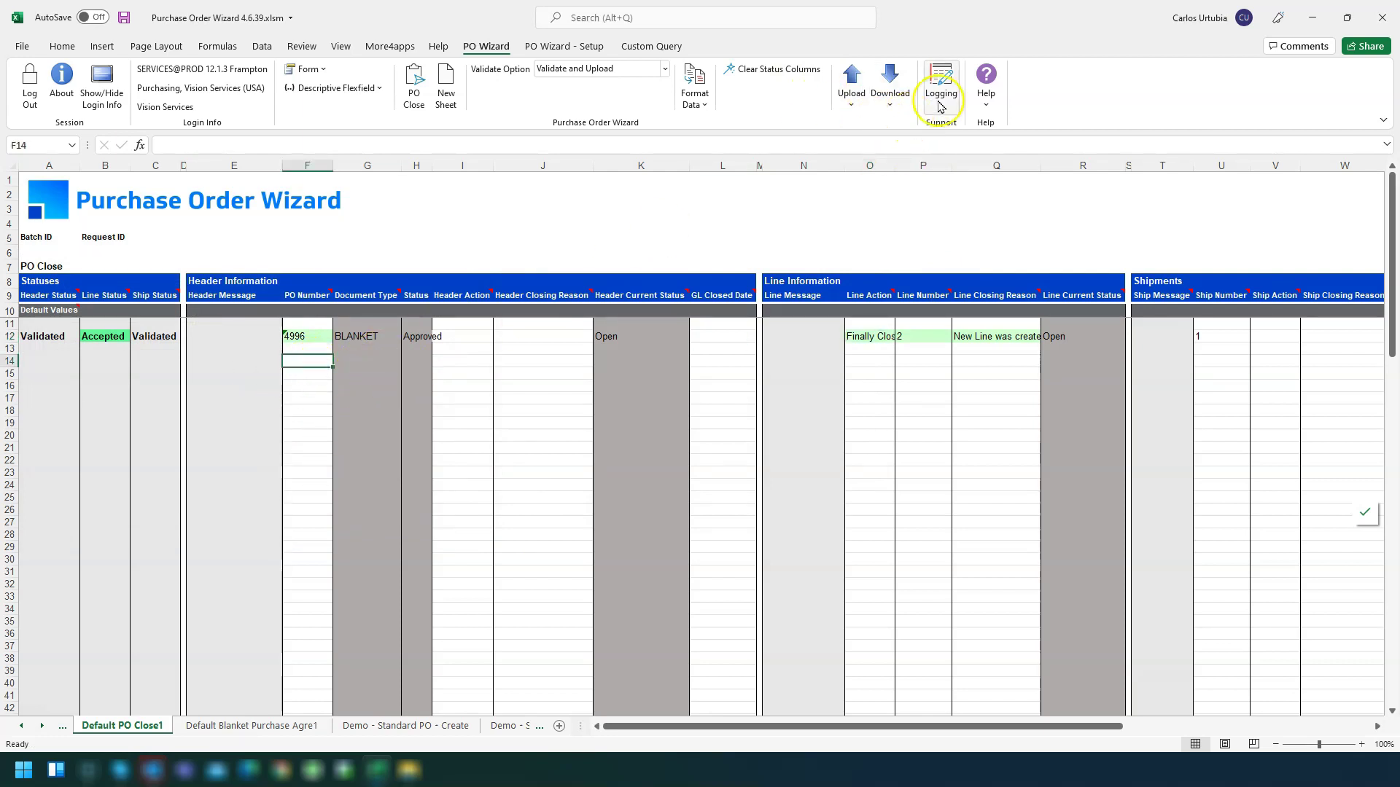
type("4996")
key("ctrl+Return")
left_click(889, 94)
left_click(912, 143)
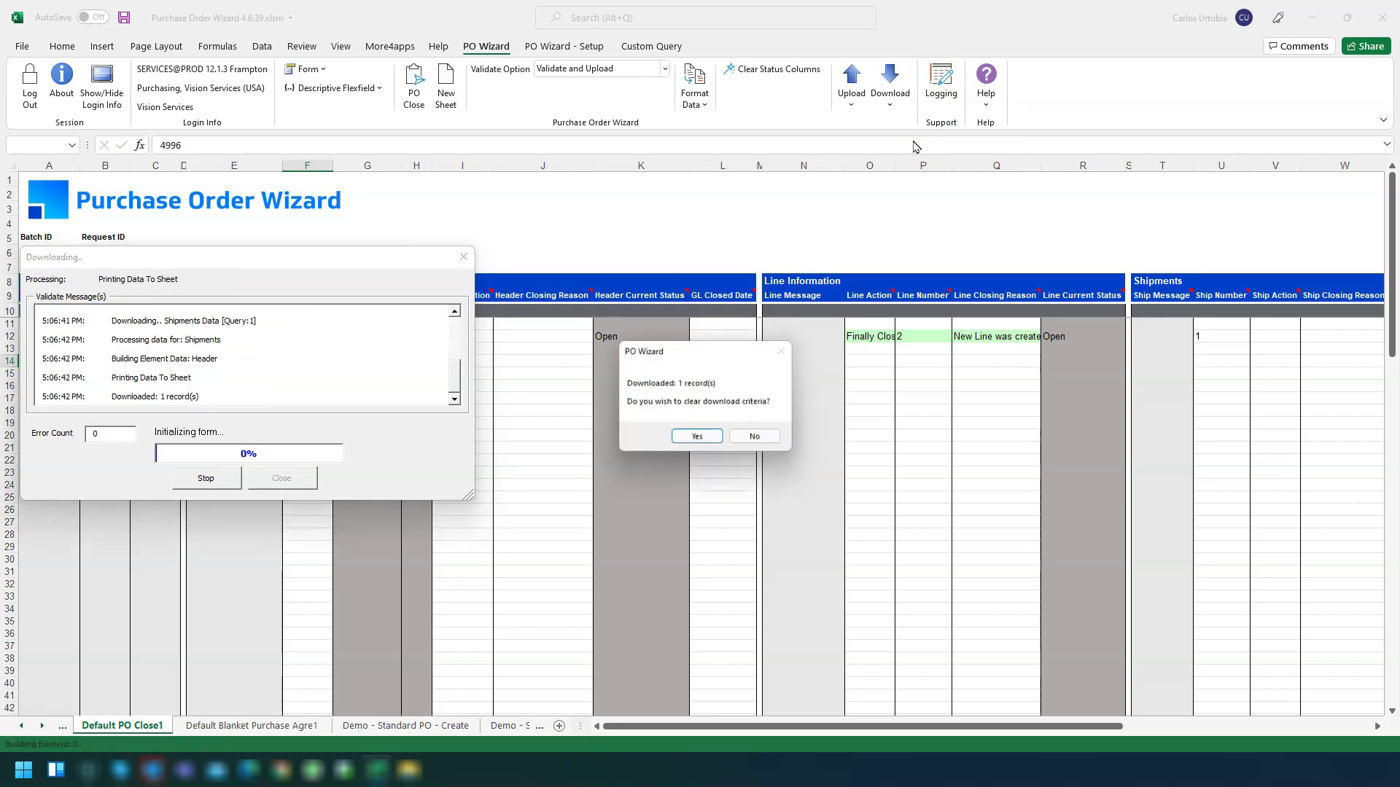
left_click(696, 437)
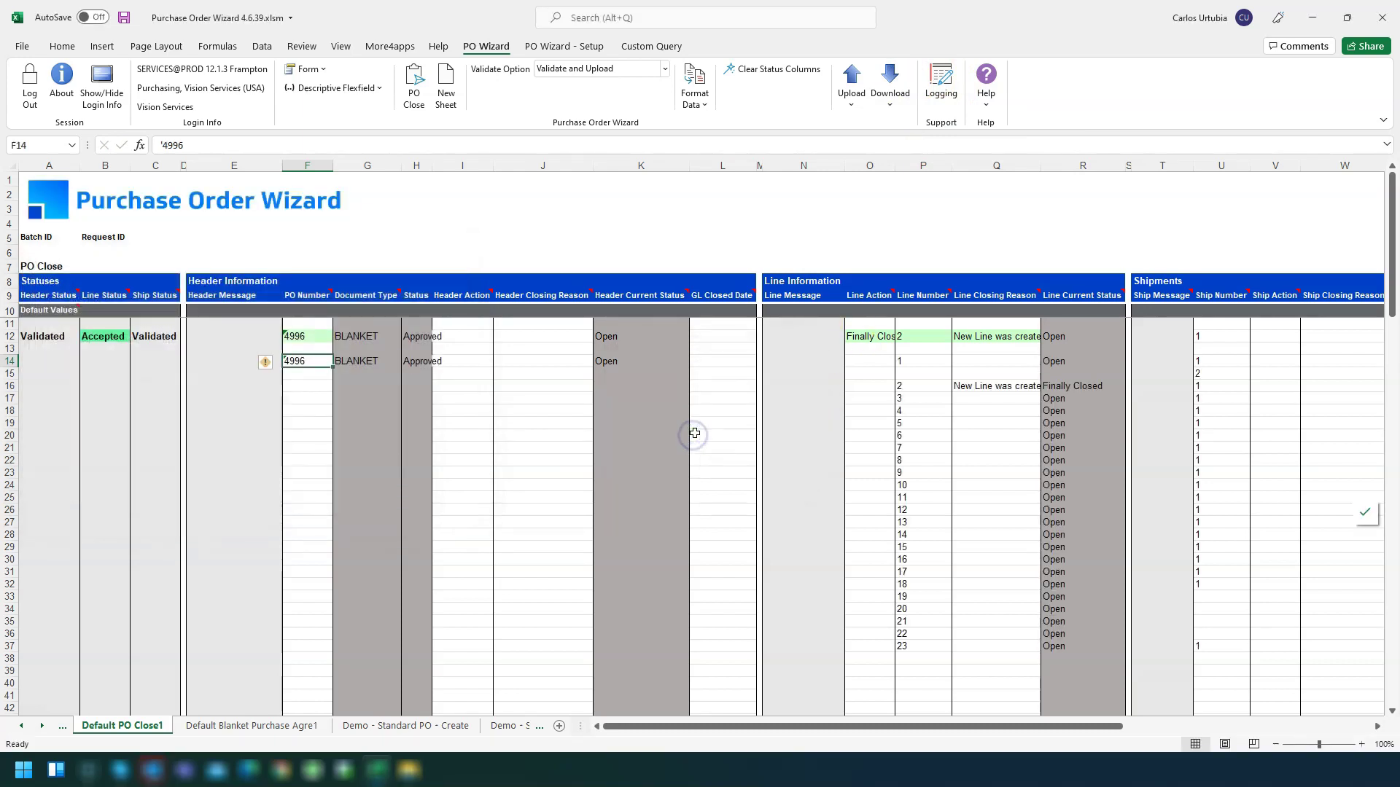
left_click(988, 389)
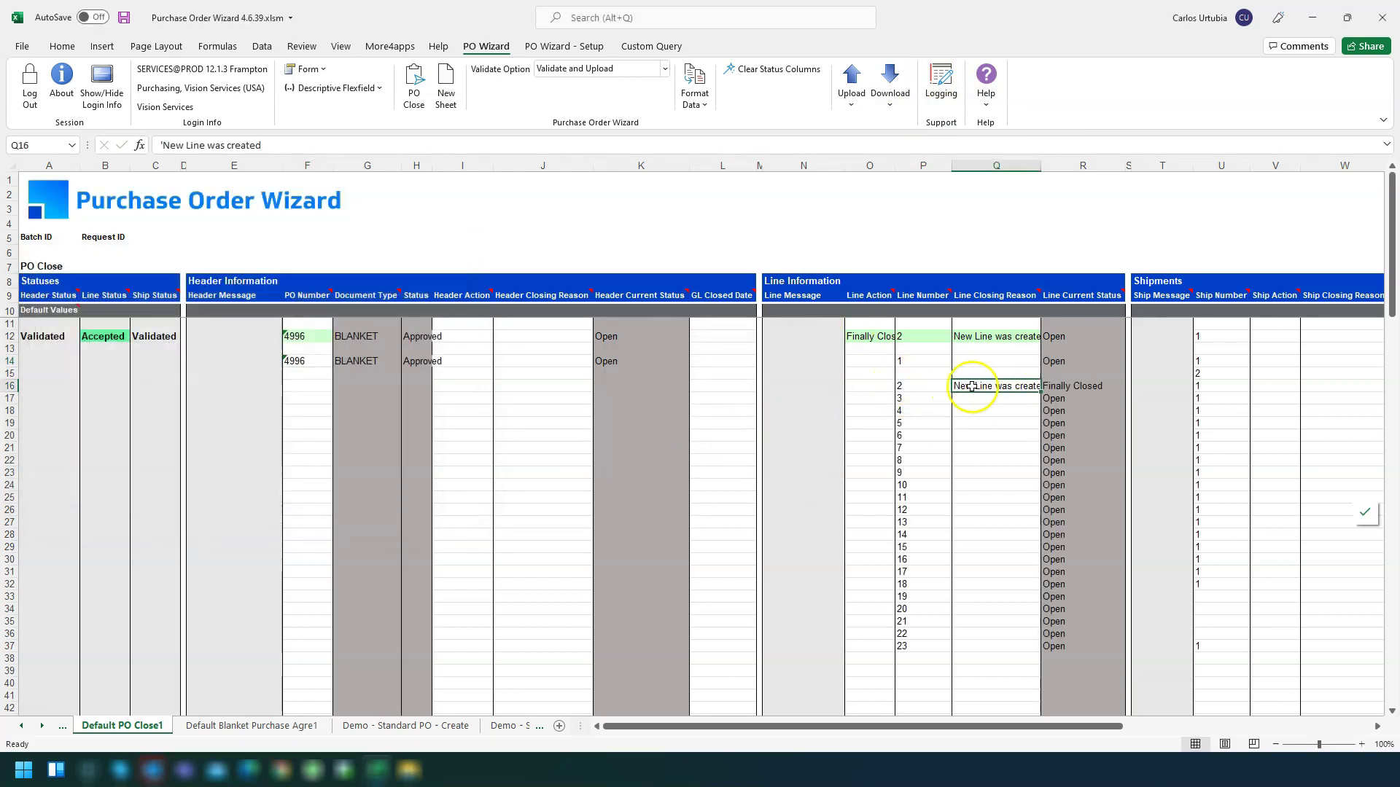